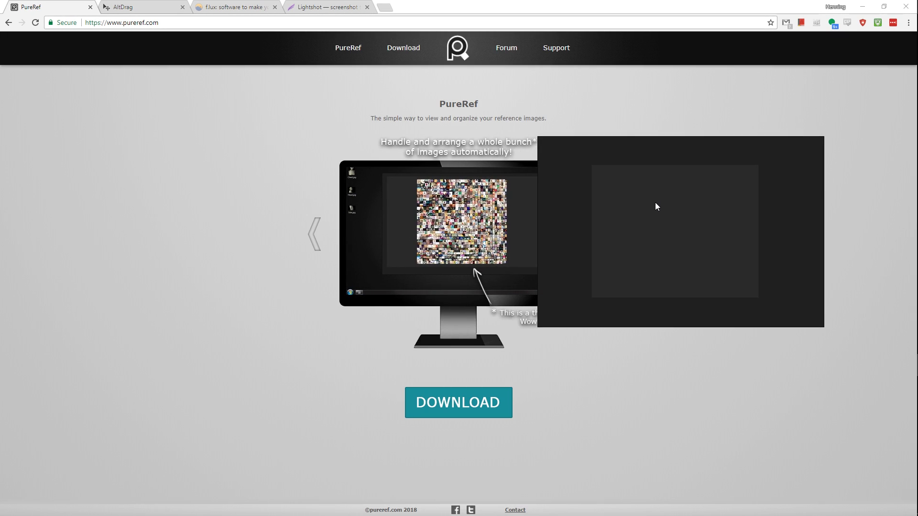
# Nudge the empty PureRef board down and bring ZBrush's faun sculpt to the front.
pyautogui.moveTo(659, 206); pyautogui.dragTo(661, 225)
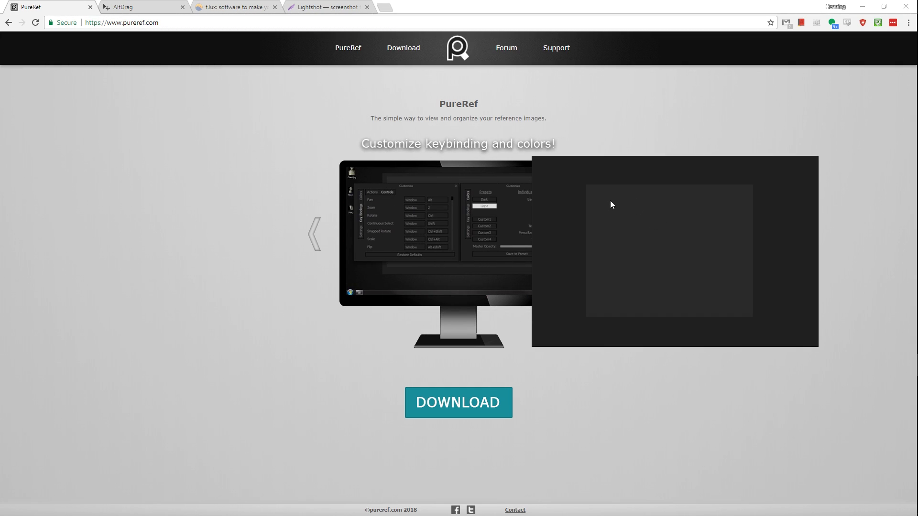
pyautogui.hotkey('alt', 'Tab')
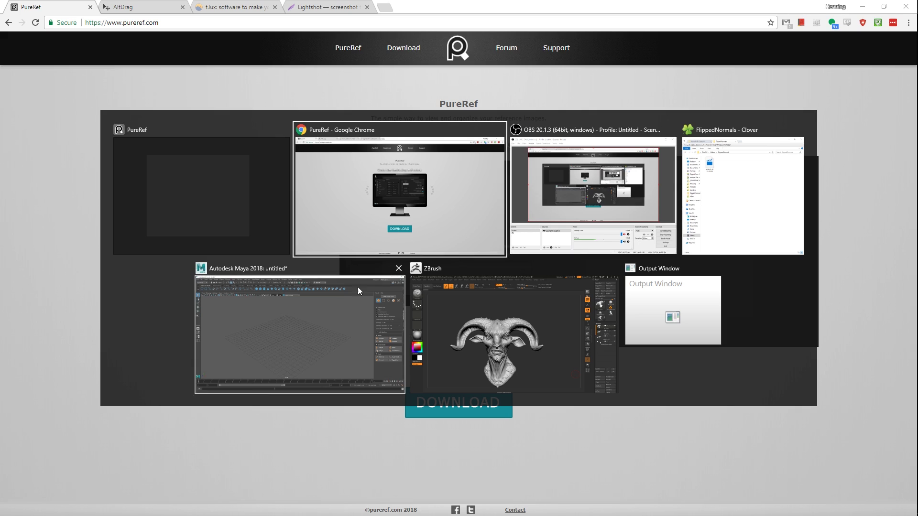
pyautogui.click(509, 332)
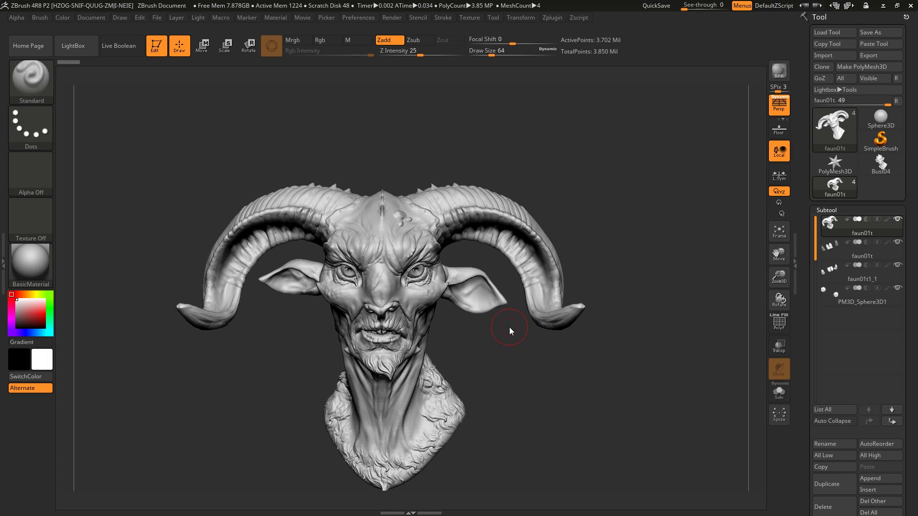
# Open the Animals & Creatures folder in the reference file browser.
pyautogui.hotkey('alt', 'Tab')
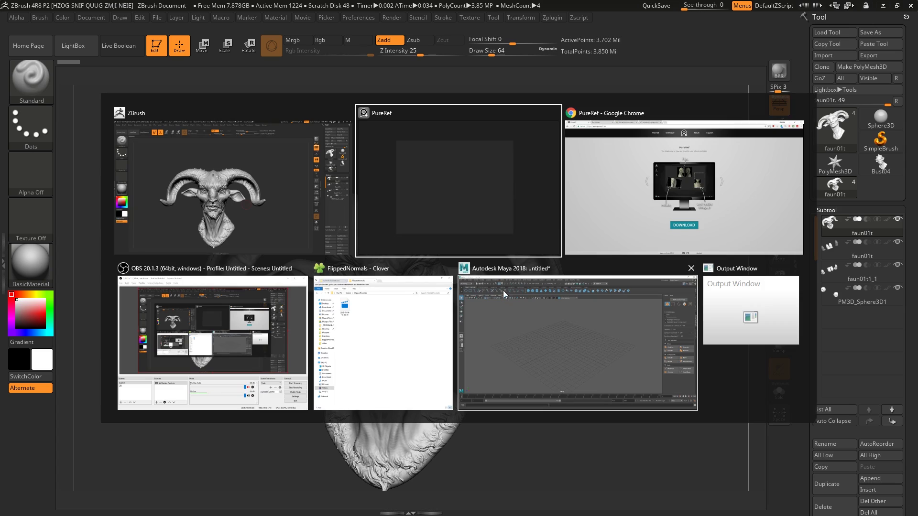
pyautogui.click(368, 312)
pyautogui.click(258, 79)
pyautogui.hotkey('alt', 'Tab')
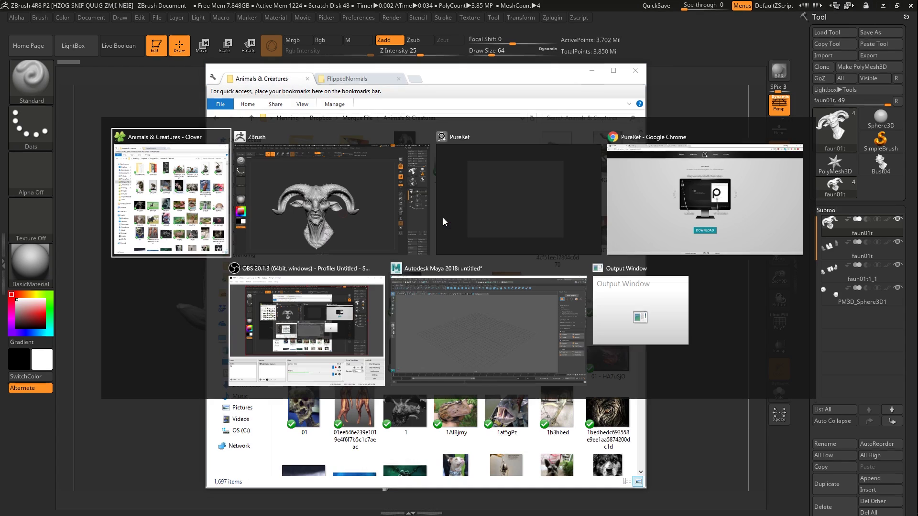
# Drop 00WuaBrh and 0zwRTuZ onto the PureRef board, then zoom ZBrush onto the faun's face.
pyautogui.click(444, 222)
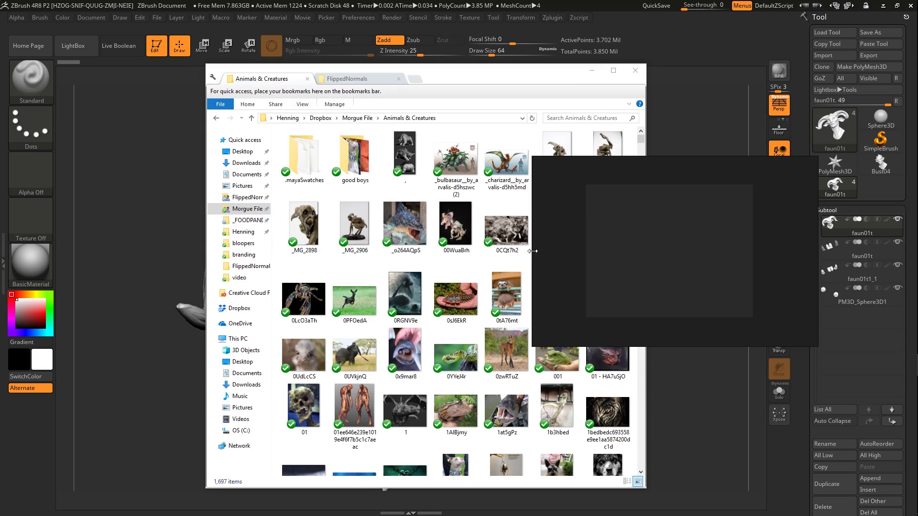
pyautogui.moveTo(460, 243); pyautogui.dragTo(665, 235)
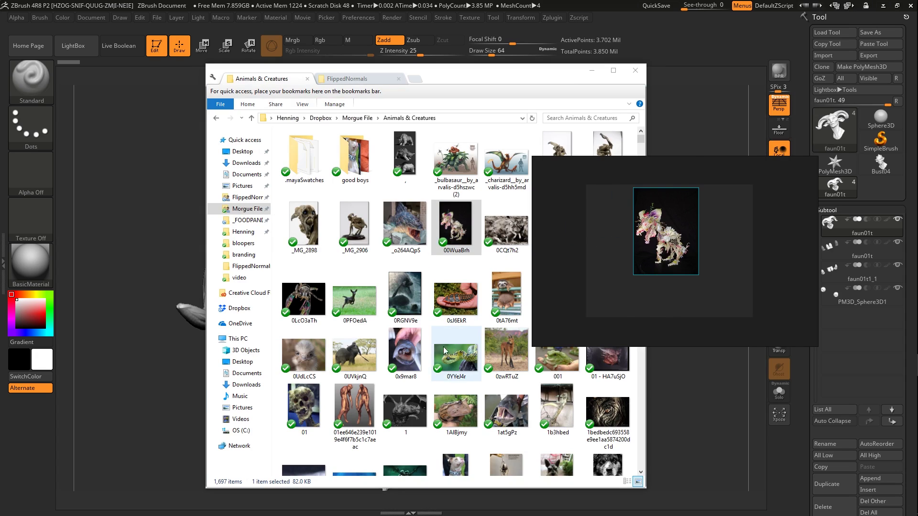
pyautogui.moveTo(515, 359); pyautogui.dragTo(723, 273)
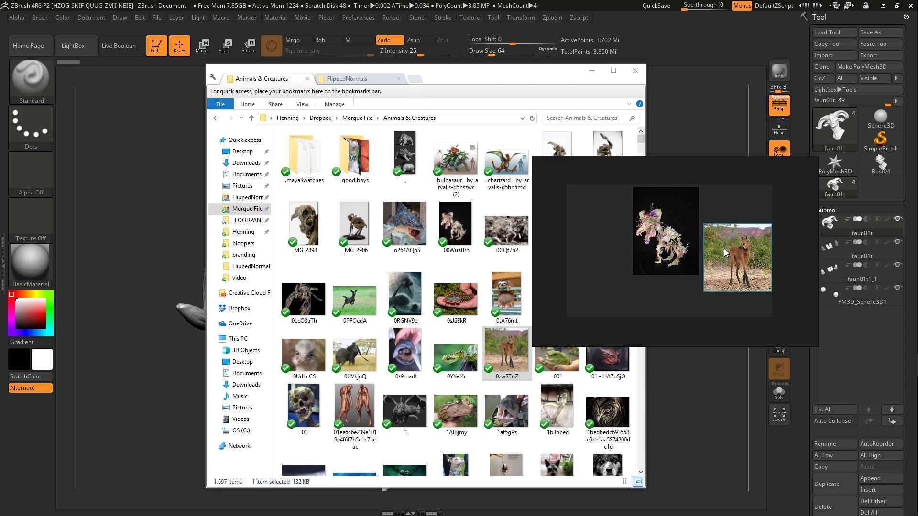
pyautogui.click(693, 155)
pyautogui.moveTo(423, 276)
pyautogui.mouseDown()
pyautogui.moveTo(484, 339)
pyautogui.moveTo(368, 348)
pyautogui.moveTo(303, 379)
pyautogui.moveTo(347, 321)
pyautogui.moveTo(333, 317)
pyautogui.moveTo(329, 257)
pyautogui.mouseUp()
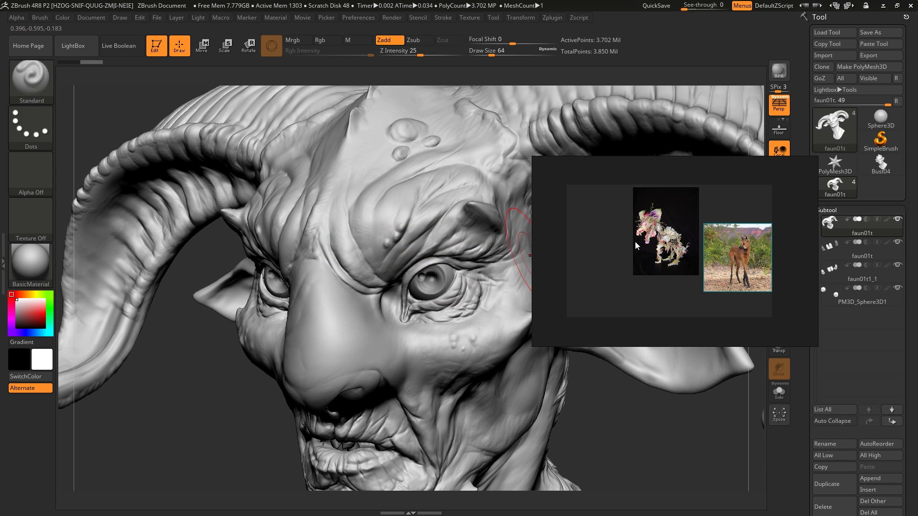
# Zoom the PureRef canvas in and out and nudge the board slightly left and down.
pyautogui.scroll(3, 663, 247)
pyautogui.scroll(-2, 663, 247)
pyautogui.scroll(2, 664, 248)
pyautogui.scroll(4, 761, 236)
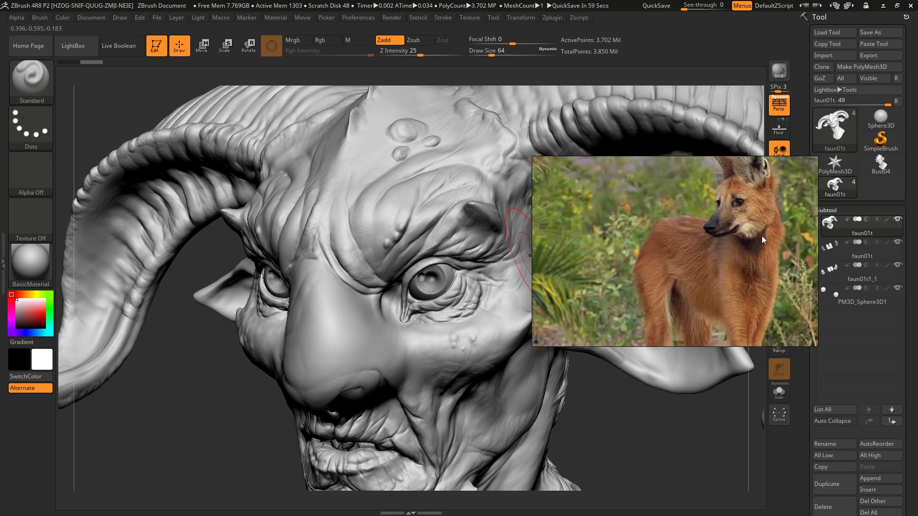
pyautogui.scroll(1, 724, 226)
pyautogui.scroll(-2, 725, 225)
pyautogui.scroll(2, 721, 225)
pyautogui.scroll(-3, 718, 220)
pyautogui.scroll(-4, 718, 219)
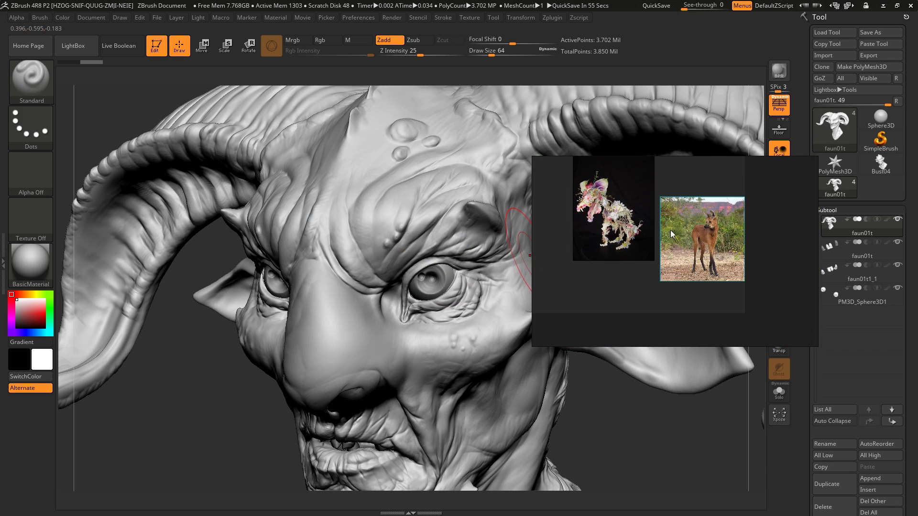
pyautogui.scroll(1, 678, 205)
pyautogui.scroll(-1, 688, 210)
pyautogui.scroll(1, 698, 217)
pyautogui.scroll(-3, 699, 215)
pyautogui.scroll(2, 699, 213)
pyautogui.scroll(-1, 699, 213)
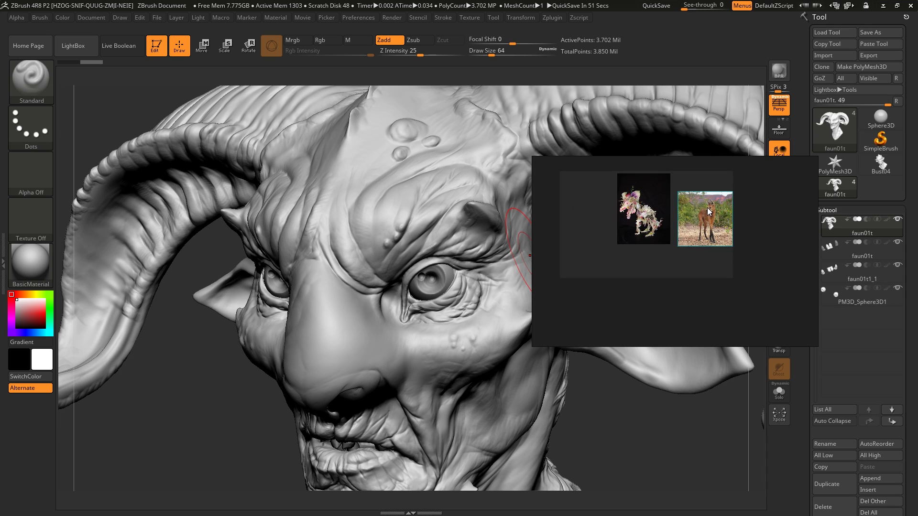
pyautogui.moveTo(721, 202); pyautogui.dragTo(719, 229)
# Place the flower image beside the wolf photo and move the board up and left.
pyautogui.moveTo(647, 243)
pyautogui.mouseDown()
pyautogui.moveTo(623, 266)
pyautogui.moveTo(630, 248)
pyautogui.moveTo(651, 252)
pyautogui.mouseUp()
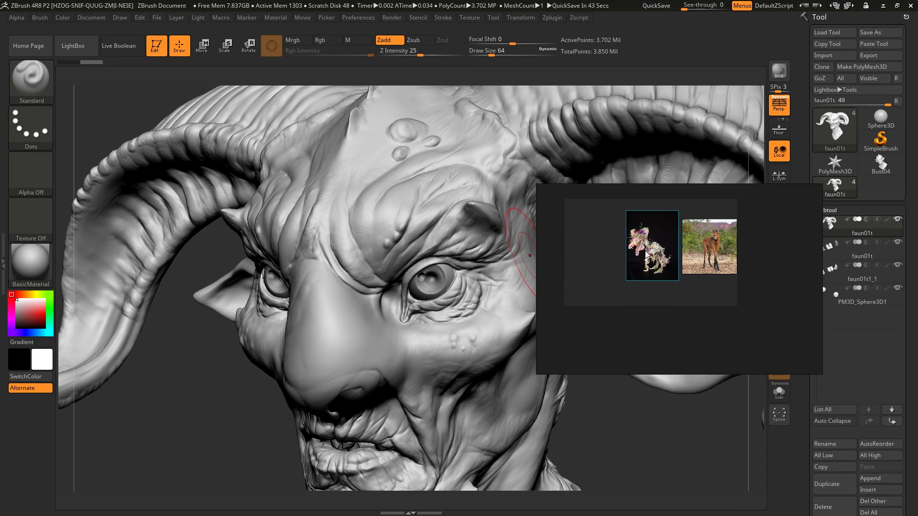
pyautogui.scroll(3, 665, 250)
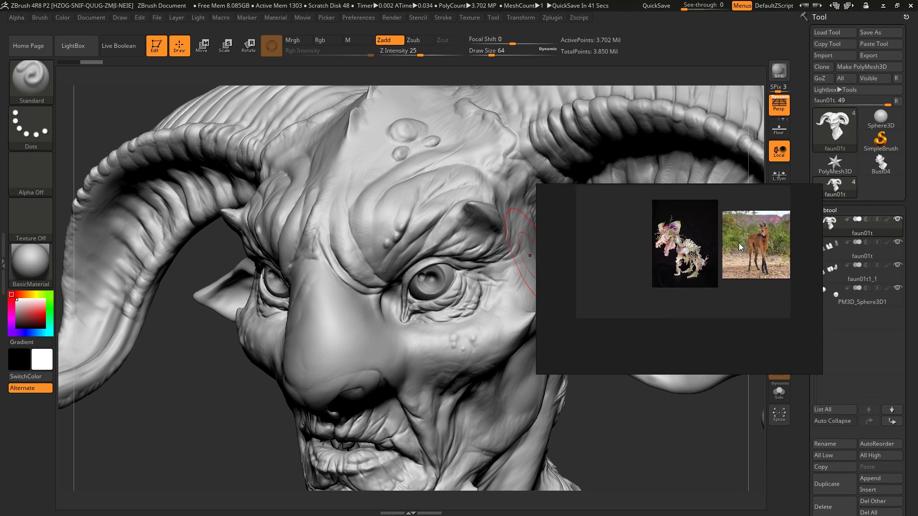
pyautogui.moveTo(739, 249); pyautogui.dragTo(654, 271)
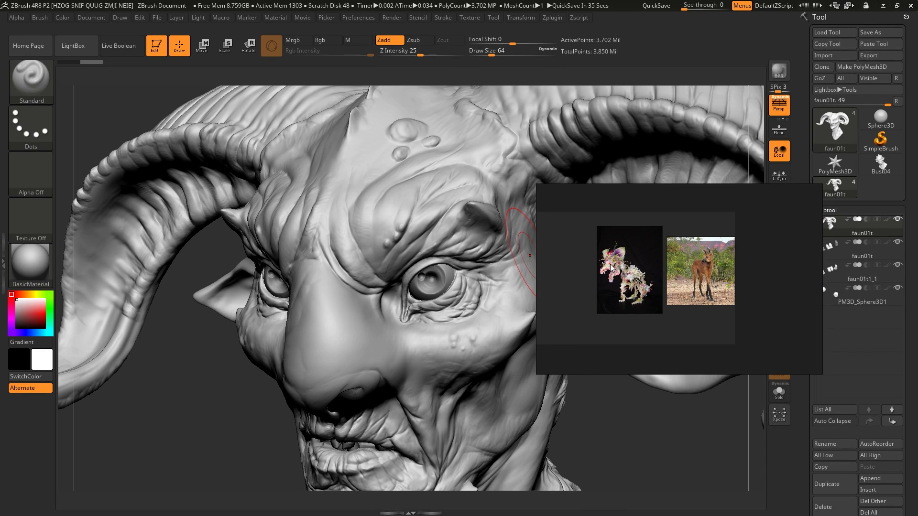
pyautogui.moveTo(593, 265); pyautogui.dragTo(554, 211)
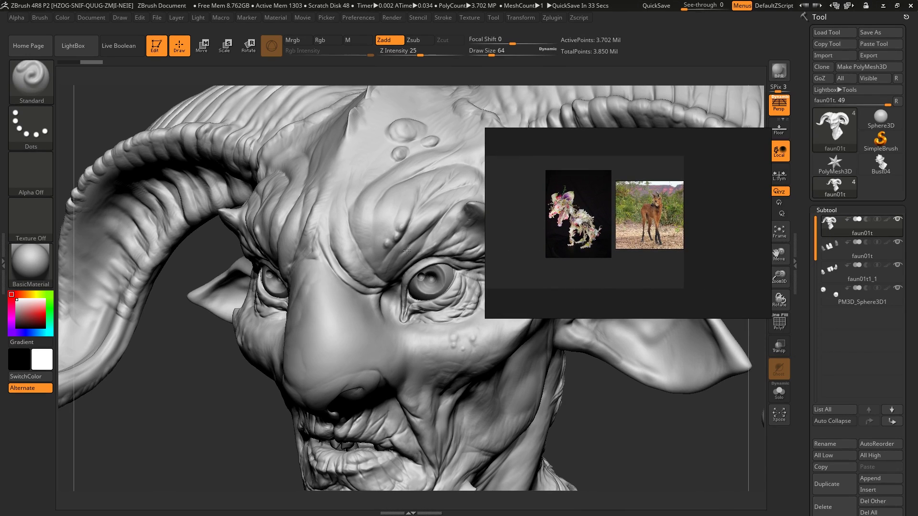
# Frame the whole faun bust with F, turn it front-on, and shift the flower-skull reference up-left.
pyautogui.press('f')
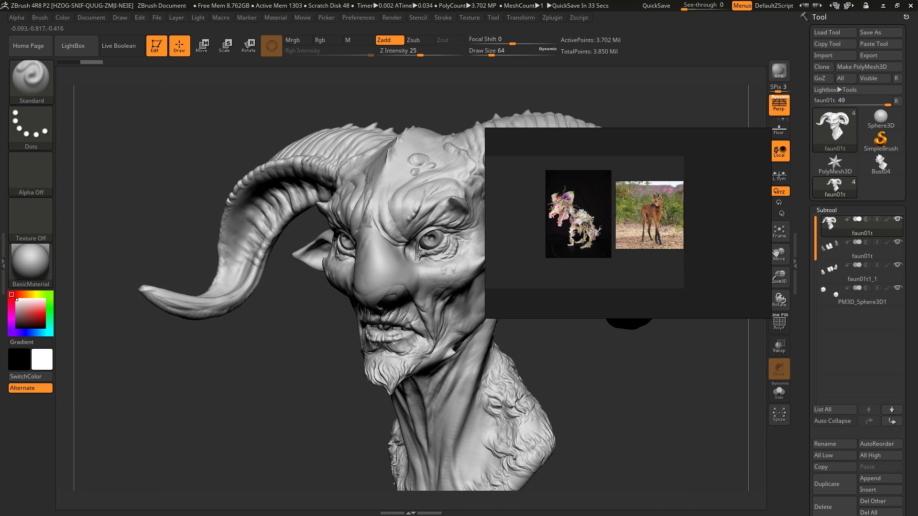
pyautogui.moveTo(378, 206); pyautogui.dragTo(472, 210)
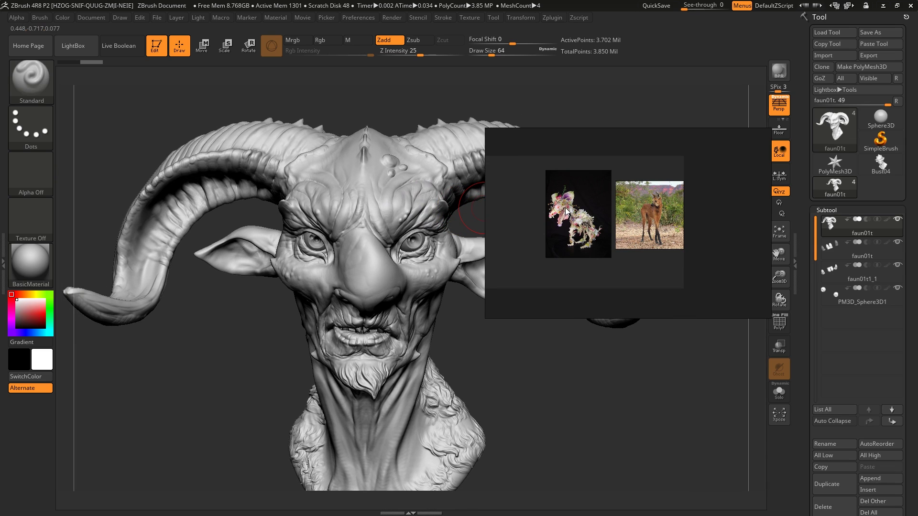
pyautogui.scroll(5, 536, 224)
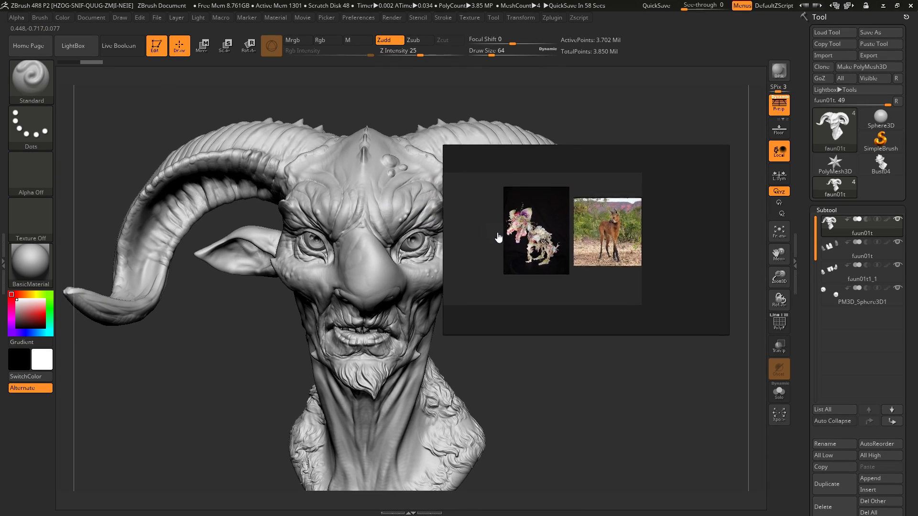
pyautogui.moveTo(552, 257); pyautogui.dragTo(520, 234)
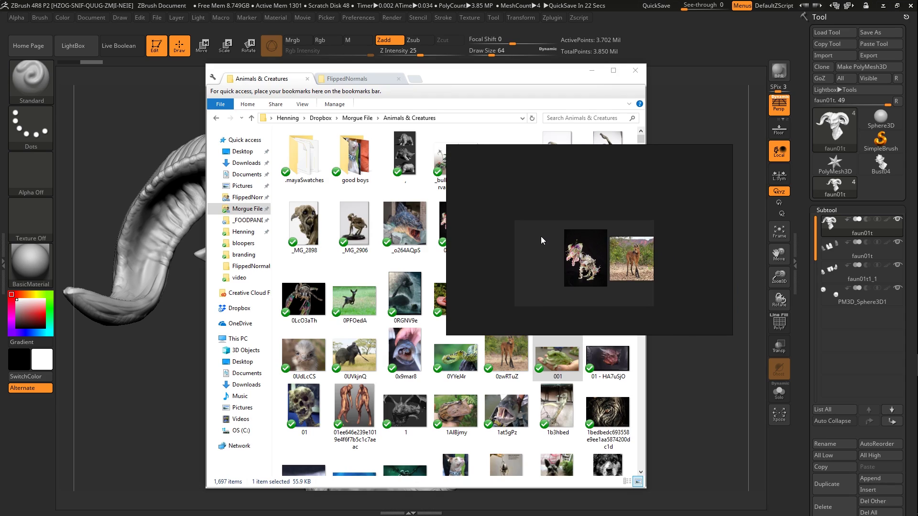
# Drop six animal photos from Animals & Creatures onto the board, zoom out, and select the collage.
pyautogui.click(547, 364)
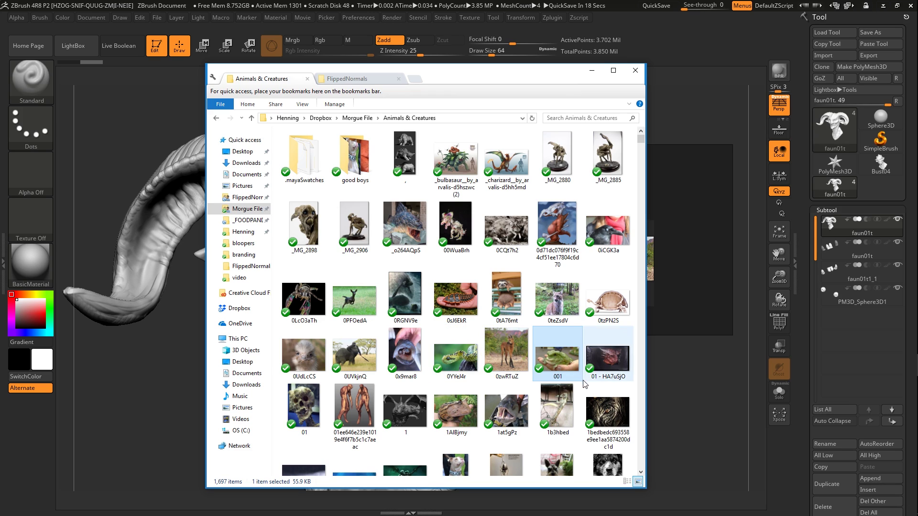
pyautogui.moveTo(580, 385); pyautogui.dragTo(433, 273)
pyautogui.moveTo(537, 302); pyautogui.dragTo(545, 261)
pyautogui.scroll(-2, 544, 261)
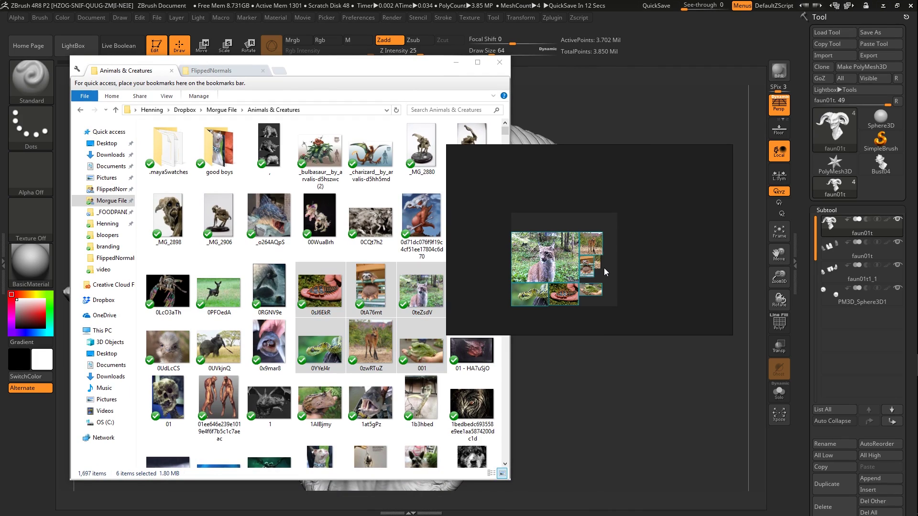
pyautogui.moveTo(621, 315); pyautogui.dragTo(564, 215)
# Auto-arrange the eight reference images into an optimal gap-free grid.
pyautogui.rightClick(563, 215)
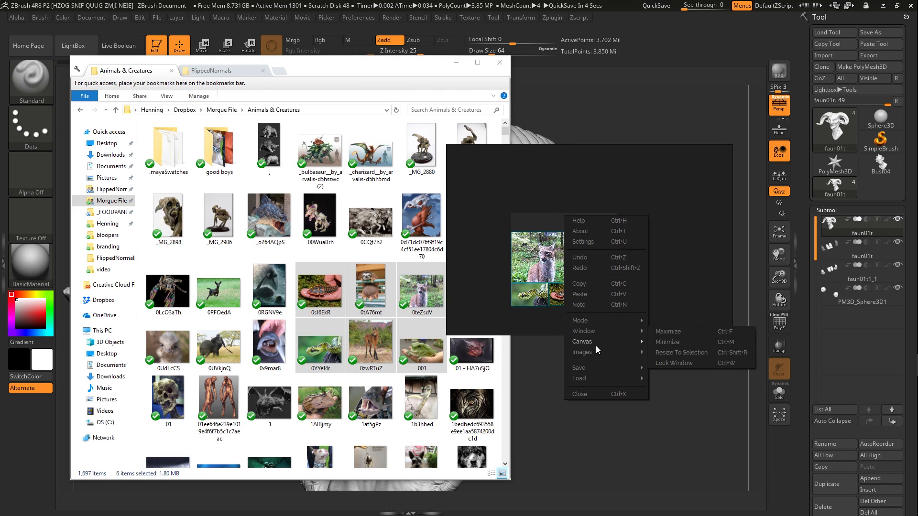
pyautogui.moveTo(599, 345)
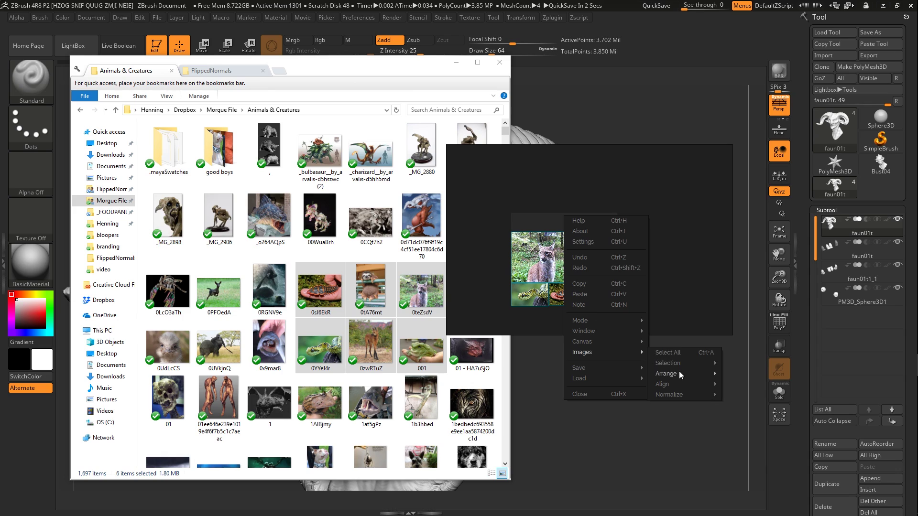
pyautogui.moveTo(683, 372)
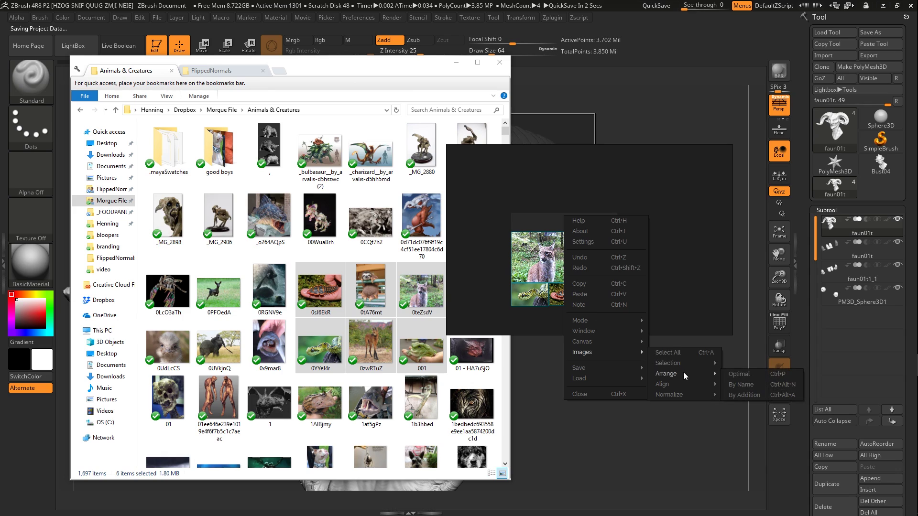
pyautogui.click(740, 375)
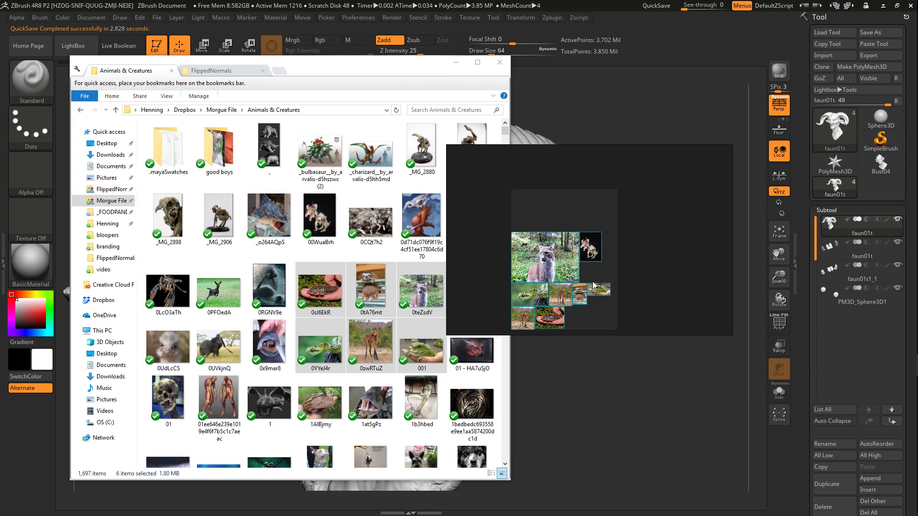
# Move the PureRef board up-right and zoom into the lynx, frog and figurine collage.
pyautogui.moveTo(583, 271); pyautogui.dragTo(617, 237)
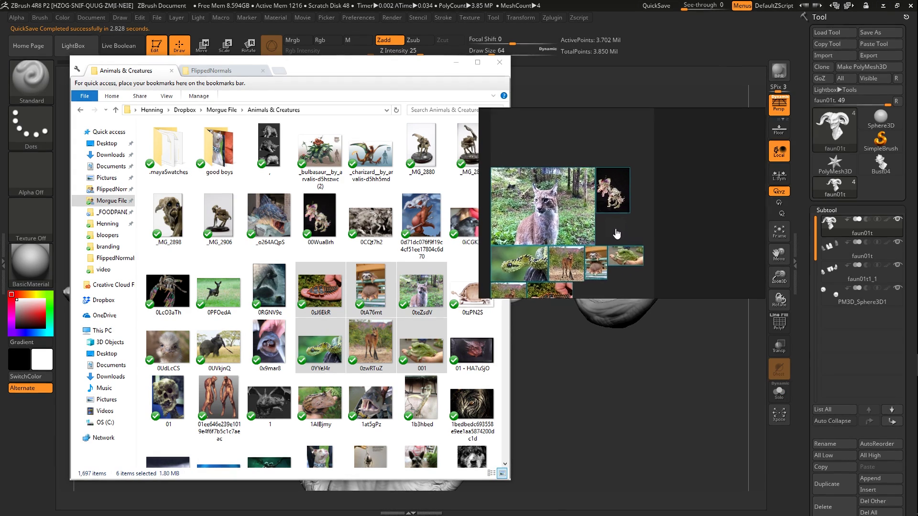
pyautogui.scroll(2, 564, 214)
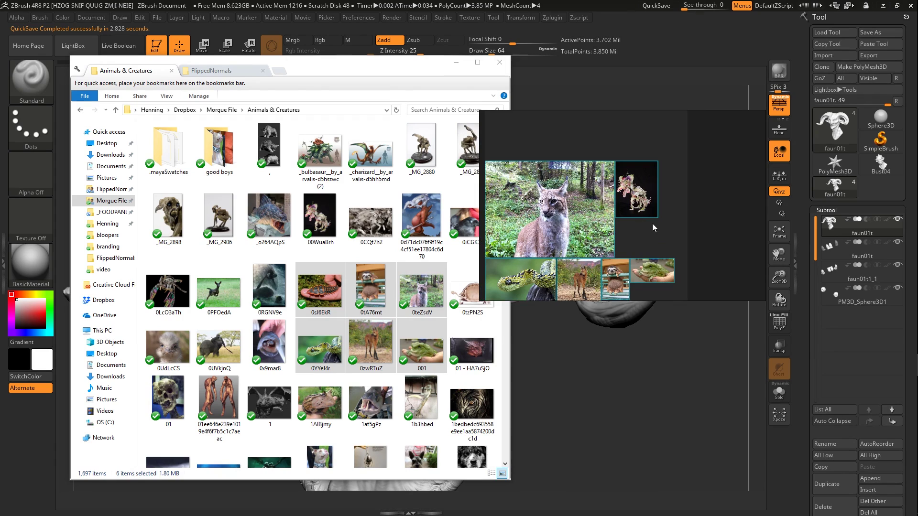
pyautogui.hotkey('alt', 'Tab')
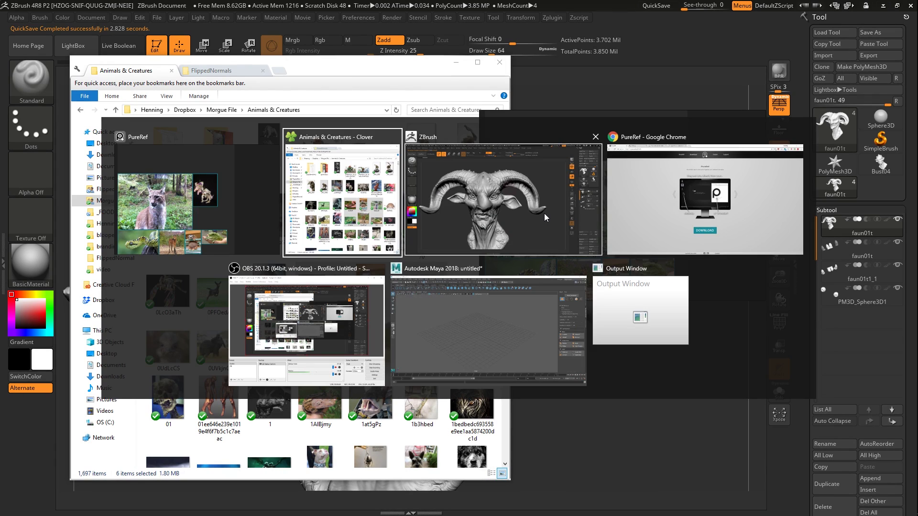
# Start saving the PureRef board as a scene on the Desktop, then return to the ZBrush sculpt.
pyautogui.click(245, 219)
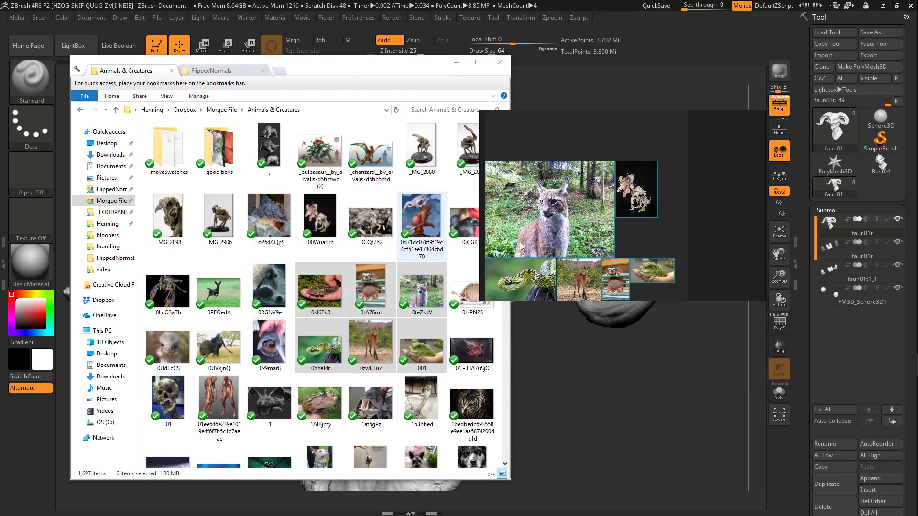
pyautogui.hotkey('ctrl', 's')
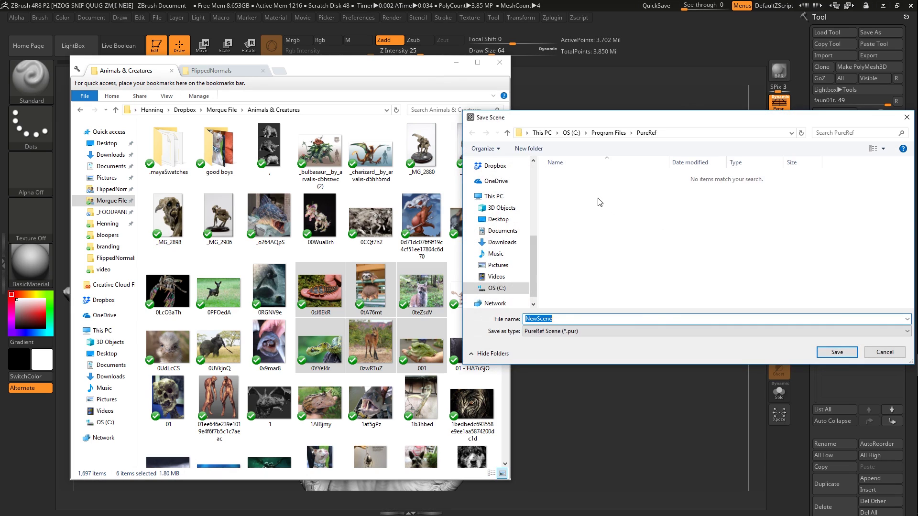
pyautogui.moveTo(533, 291); pyautogui.dragTo(533, 220)
pyautogui.click(498, 181)
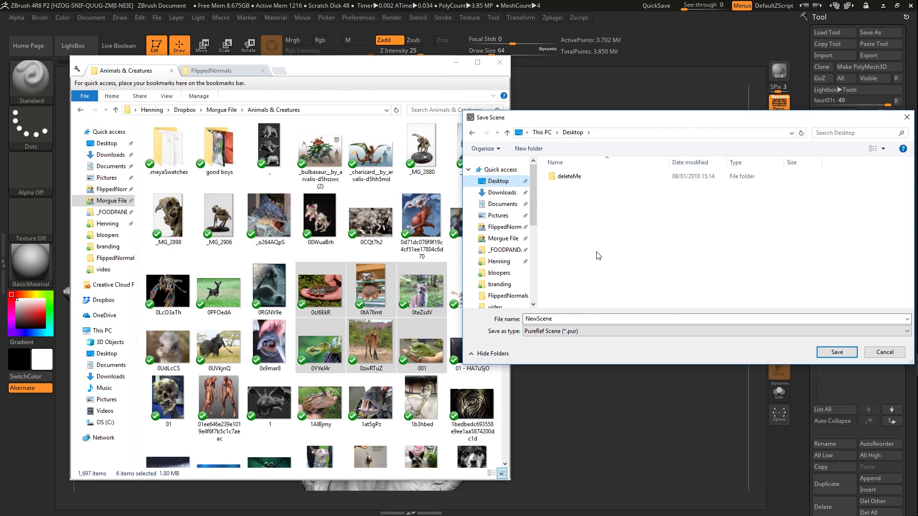
pyautogui.moveTo(634, 122); pyautogui.dragTo(310, 197)
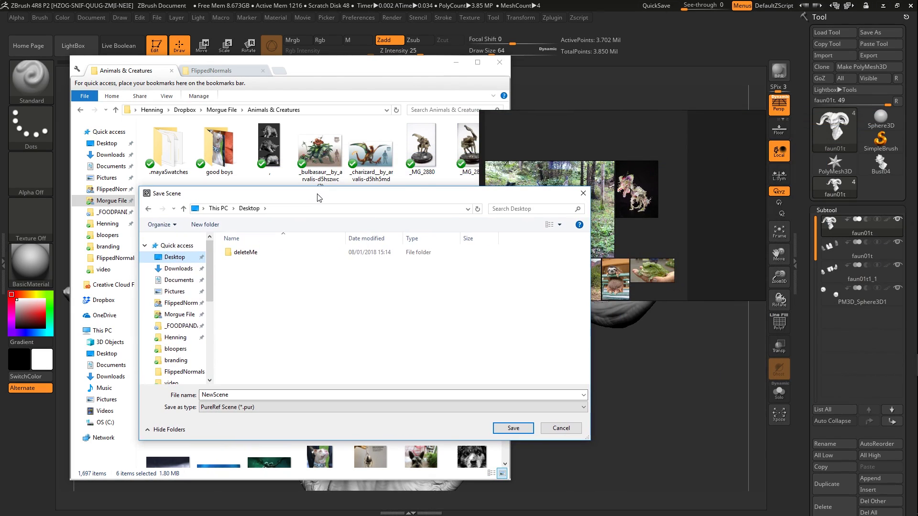
pyautogui.click(581, 196)
pyautogui.click(587, 341)
pyautogui.moveTo(584, 341); pyautogui.dragTo(577, 342)
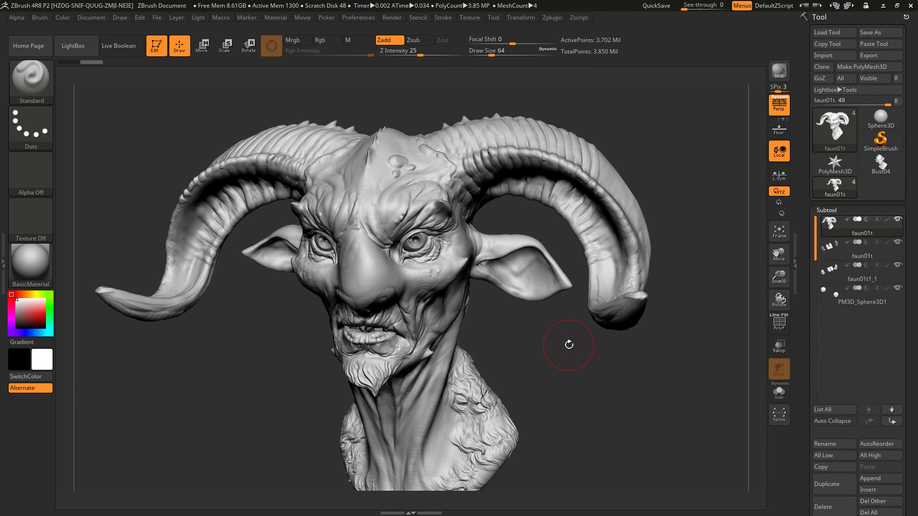
# Nudge the faun bust's rotation slightly on the ZBrush canvas.
pyautogui.moveTo(565, 344); pyautogui.dragTo(563, 342)
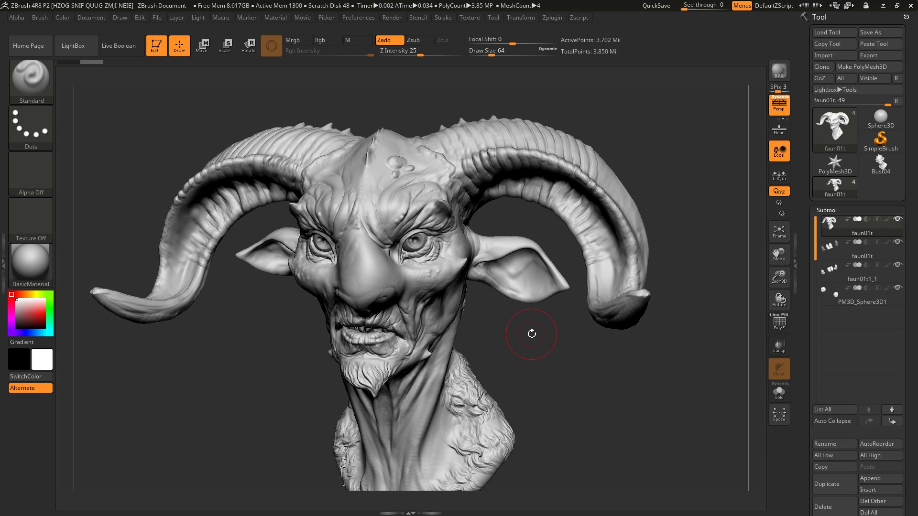
# Switch to Chrome and show the AltDrag tab instead of the PureRef site.
pyautogui.hotkey('alt', 'Tab')
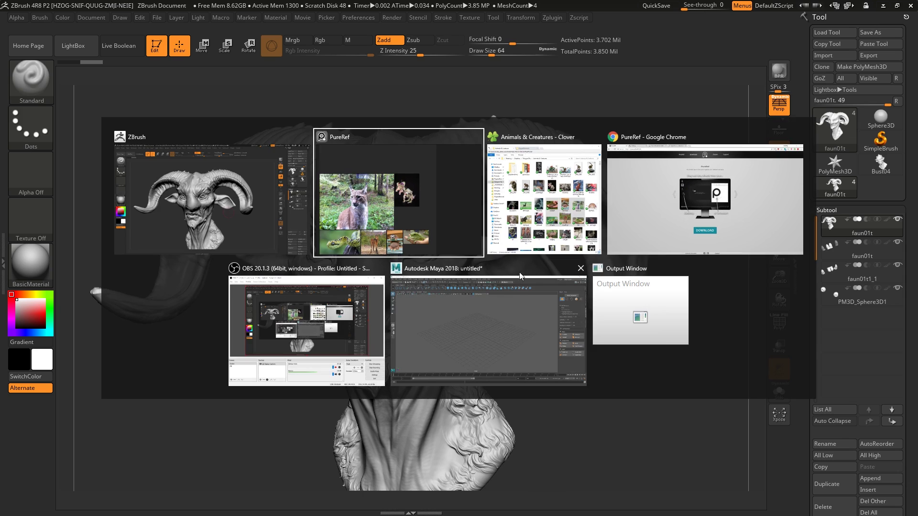
pyautogui.hotkey('alt', 'Tab')
pyautogui.hotkey('alt', 'Tab')
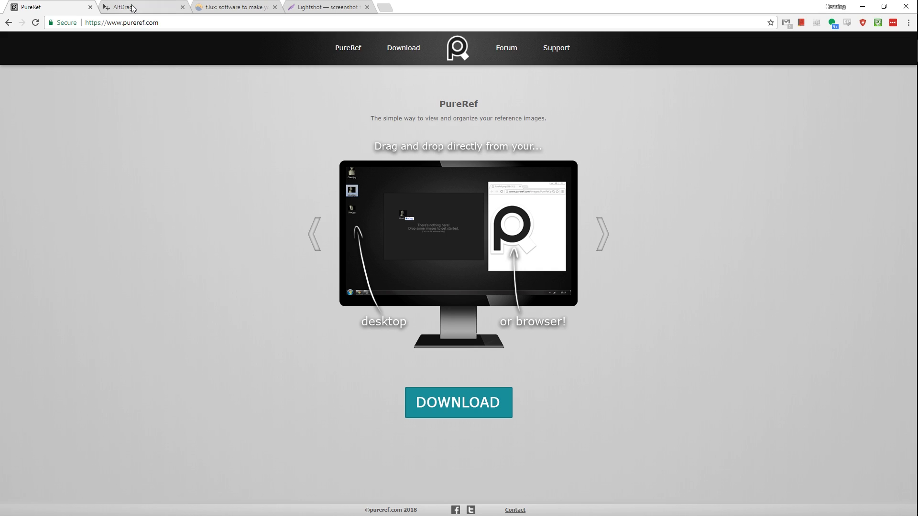
pyautogui.click(133, 8)
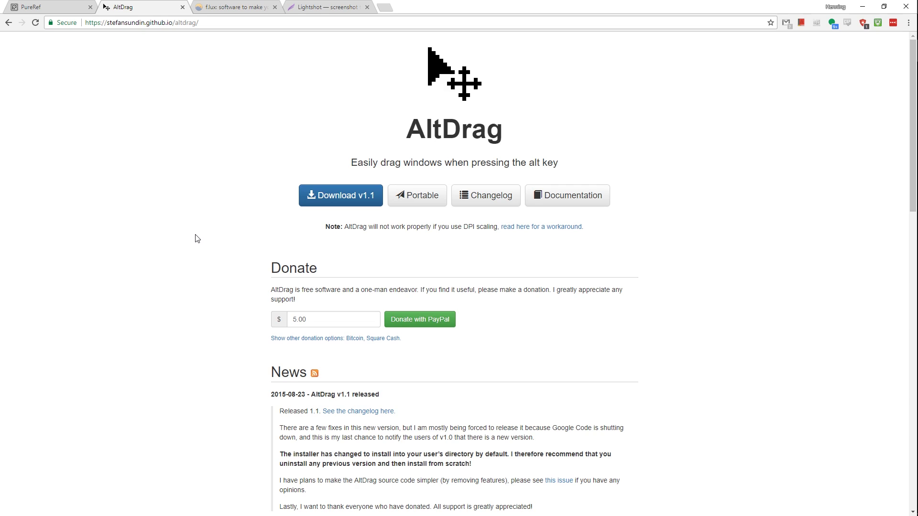
pyautogui.hotkey('alt', 'Tab')
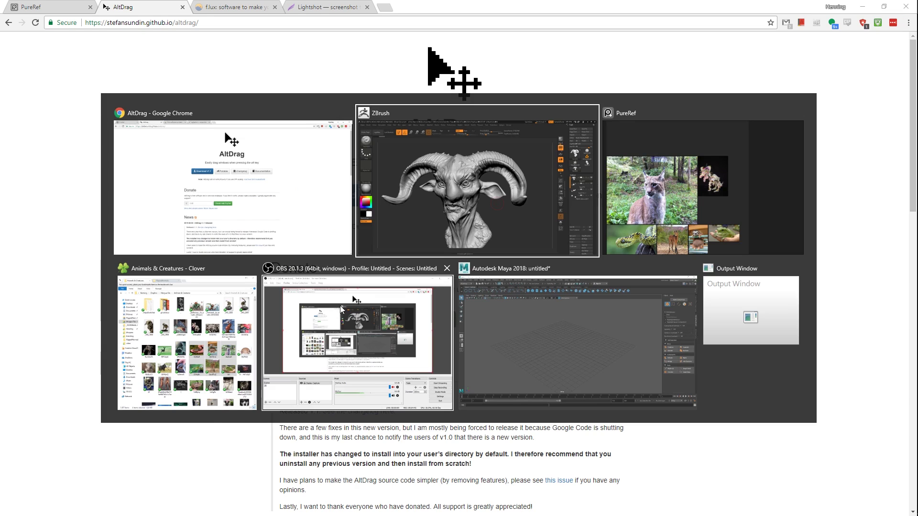
# Alt-drag and Alt-right-drag the Animals & Creatures window to reposition it right and shrink it.
pyautogui.click(187, 318)
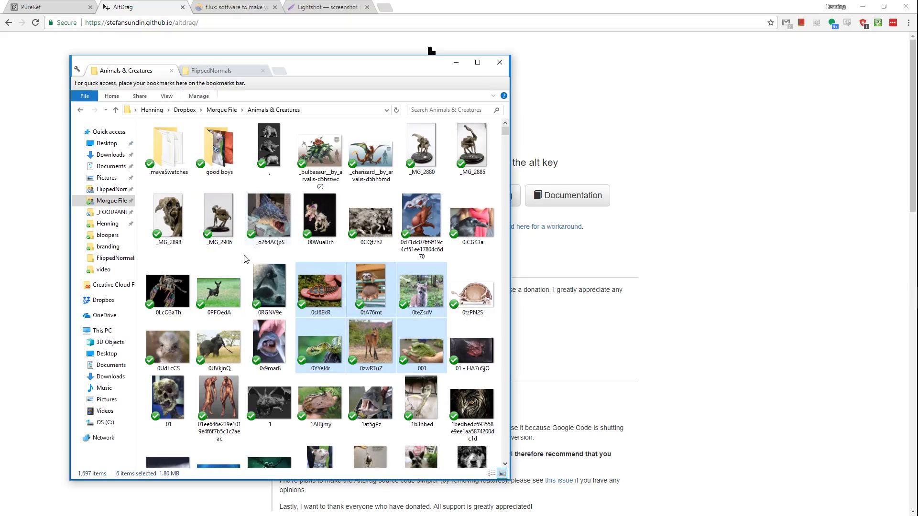
pyautogui.moveTo(199, 252); pyautogui.dragTo(324, 225)
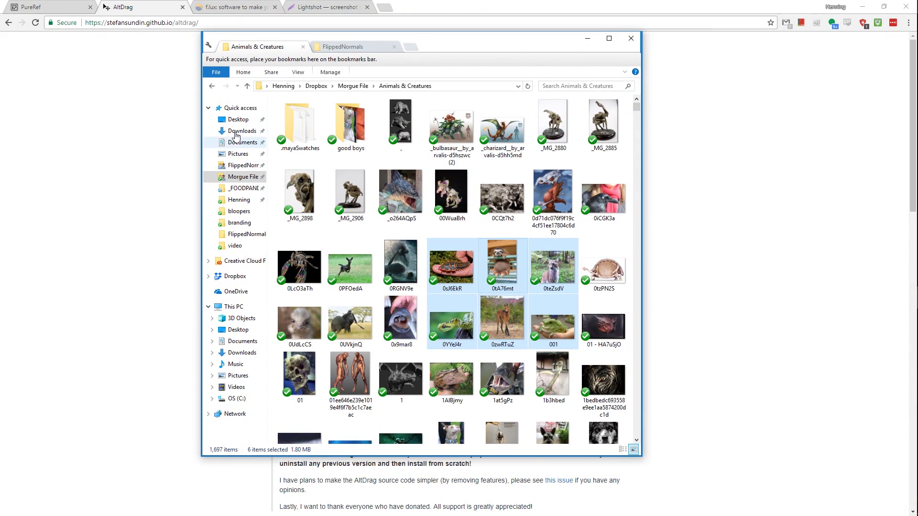
pyautogui.moveTo(234, 134); pyautogui.dragTo(649, 414)
pyautogui.moveTo(471, 309); pyautogui.dragTo(540, 324)
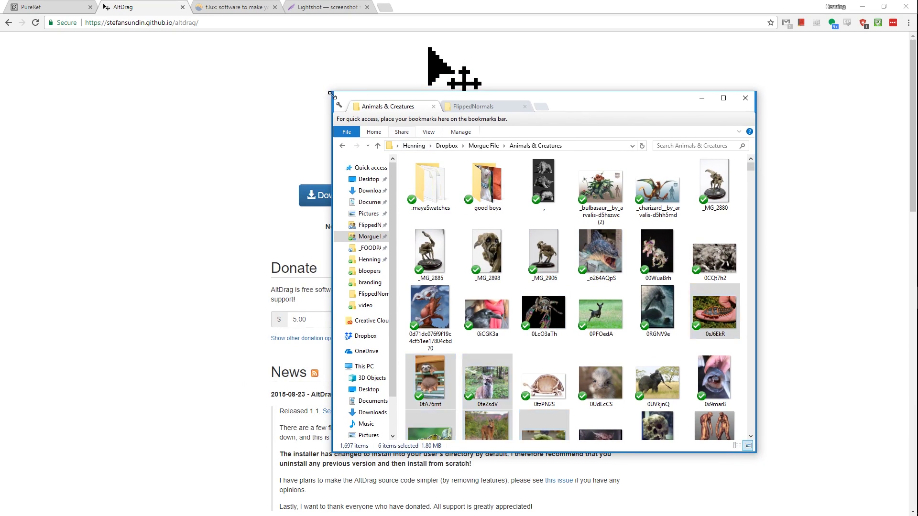
pyautogui.moveTo(331, 92); pyautogui.dragTo(398, 154)
pyautogui.moveTo(459, 240); pyautogui.dragTo(563, 297)
pyautogui.moveTo(304, 128); pyautogui.dragTo(415, 215)
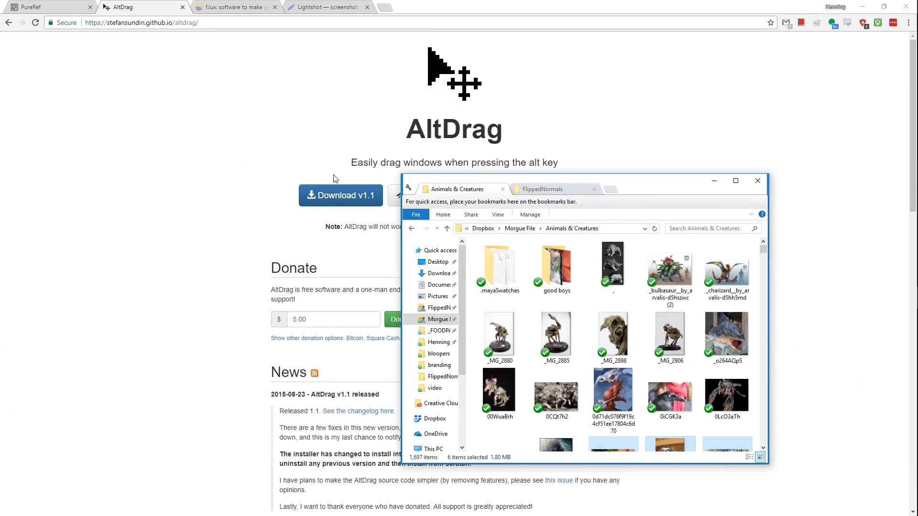
# Launch the AltDrag configuration from the Start search and nudge its window down-right.
pyautogui.press('super')
pyautogui.write('alt')
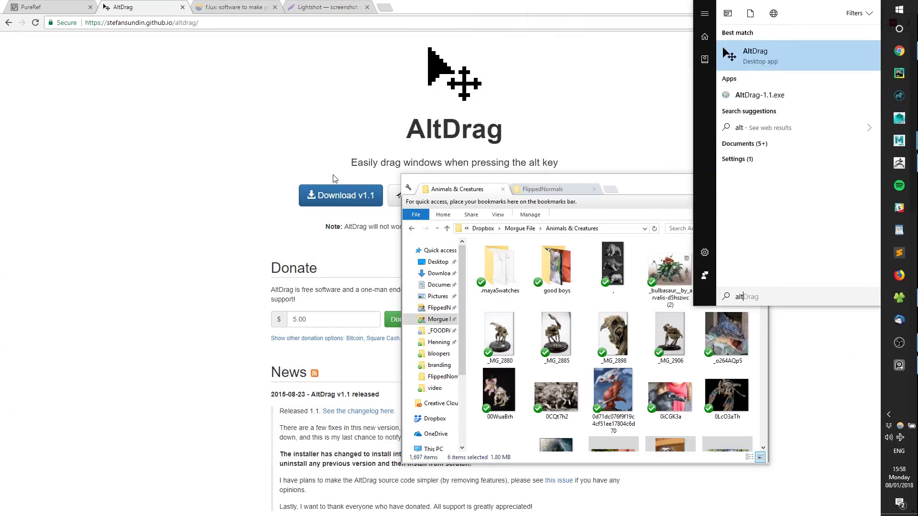
pyautogui.click(775, 59)
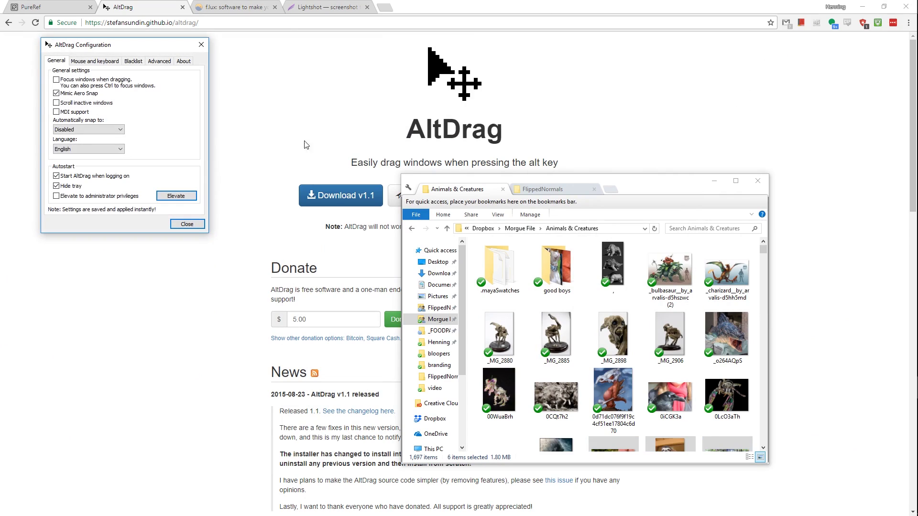
pyautogui.moveTo(95, 45); pyautogui.dragTo(123, 56)
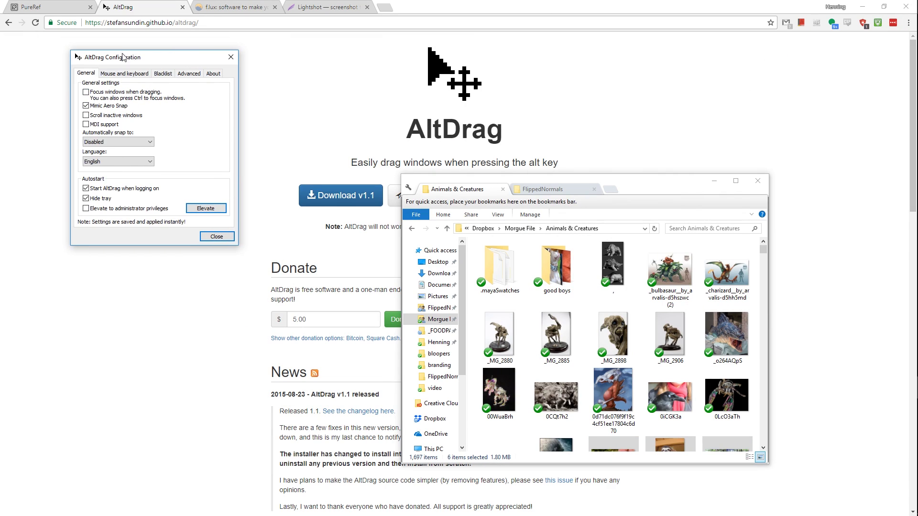
# Check the middle mouse button action under Mouse and keyboard, keeping Resize window, then return to the browser.
pyautogui.click(120, 76)
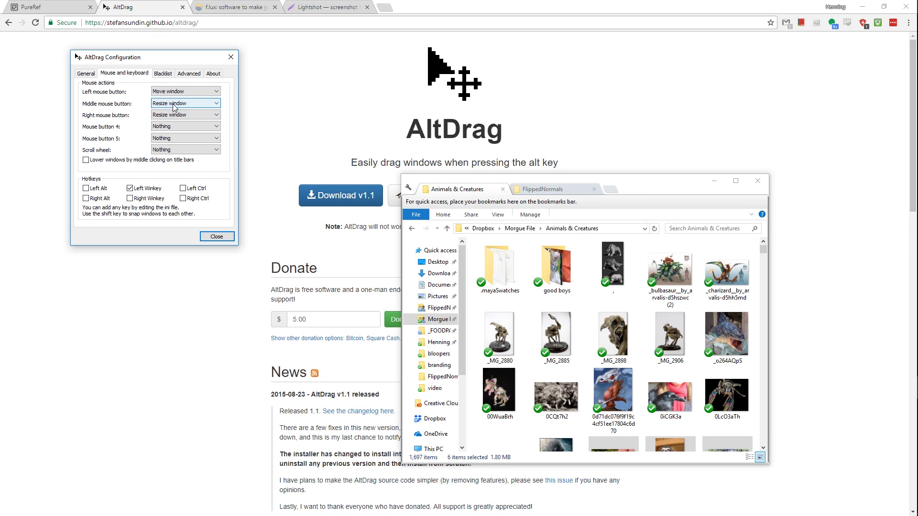
pyautogui.click(173, 107)
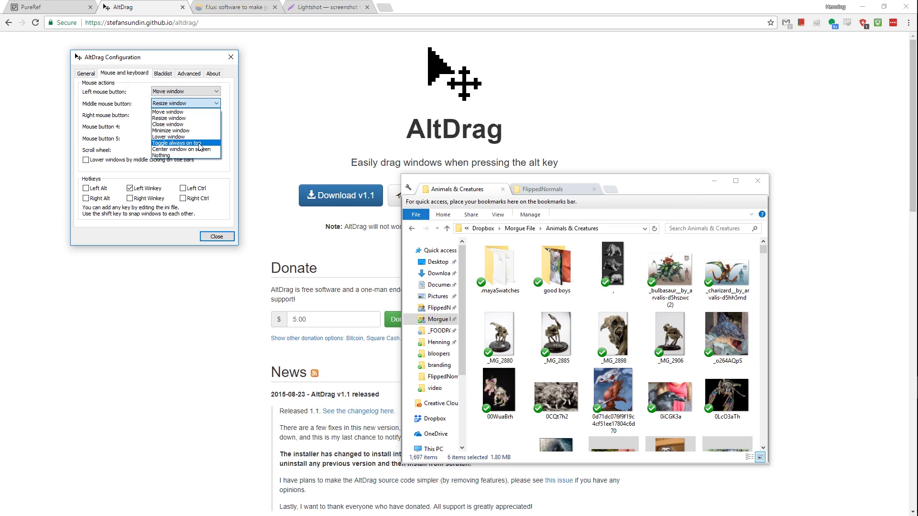
pyautogui.click(112, 137)
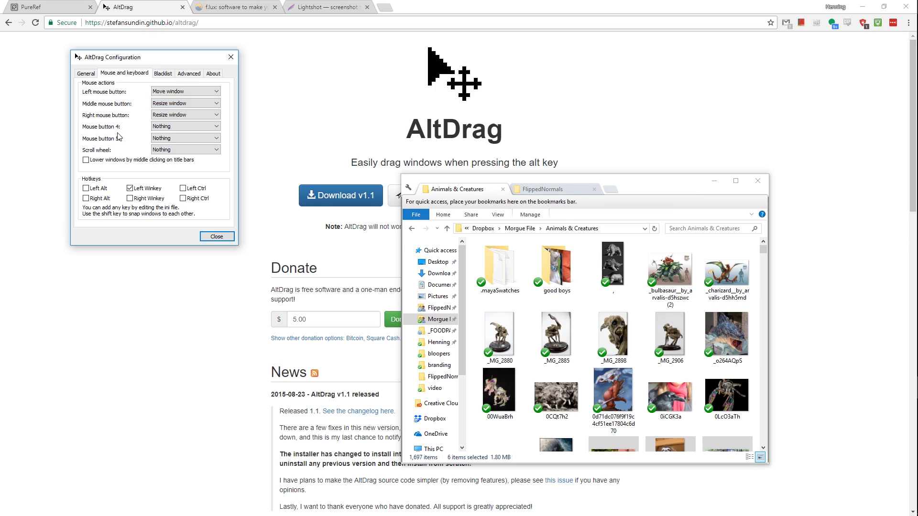
pyautogui.click(262, 139)
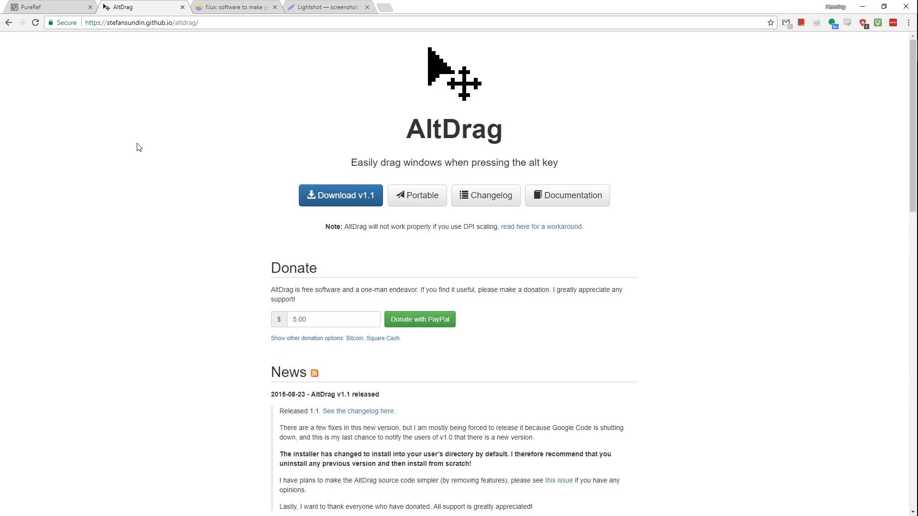
# Restore Chrome to a smaller floating window over ZBrush and show the f.lux page.
pyautogui.moveTo(107, 147); pyautogui.dragTo(199, 170)
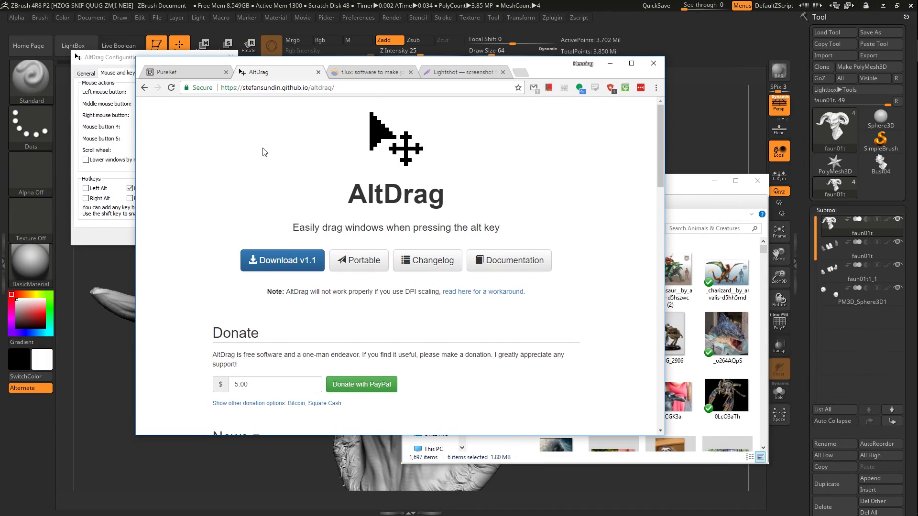
pyautogui.click(375, 75)
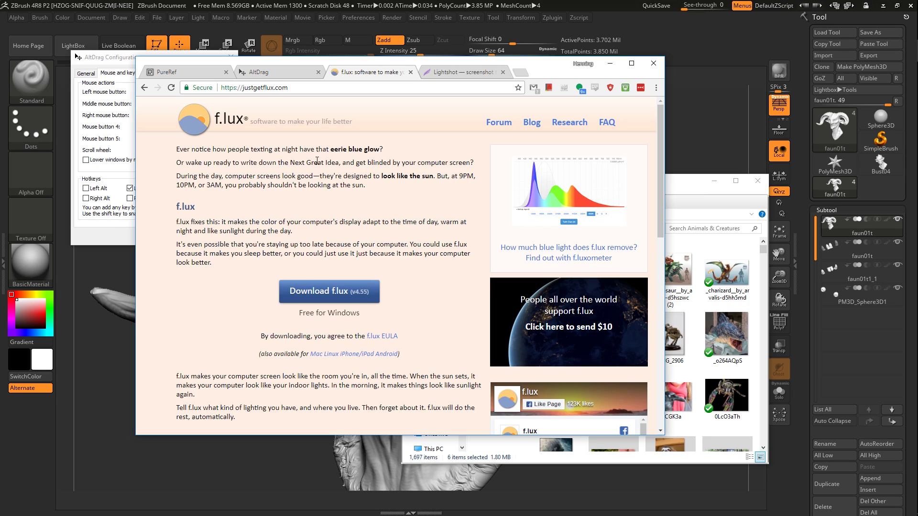
# Mark a 712x471 Lightshot capture area over the Lightshot page, shift it right, then cancel and restart.
pyautogui.click(464, 72)
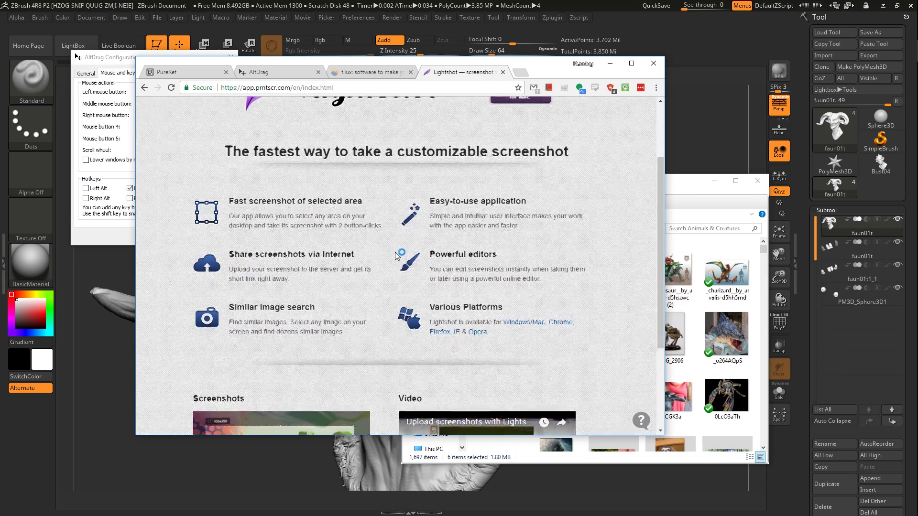
pyautogui.scroll(2, 394, 255)
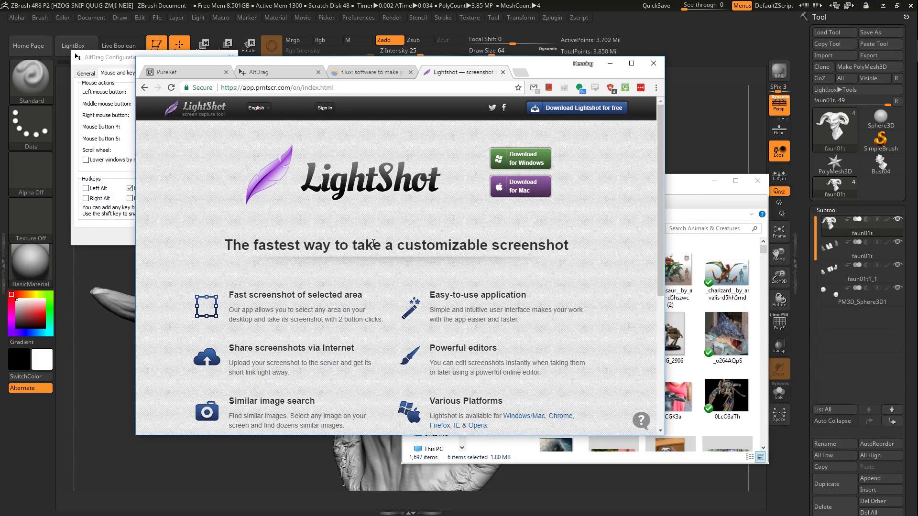
pyautogui.press('Print')
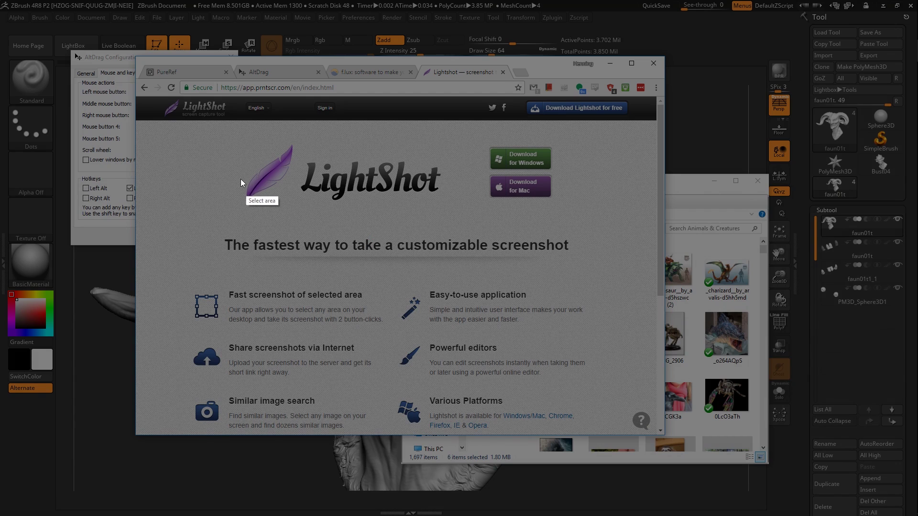
pyautogui.moveTo(163, 124); pyautogui.dragTo(503, 350)
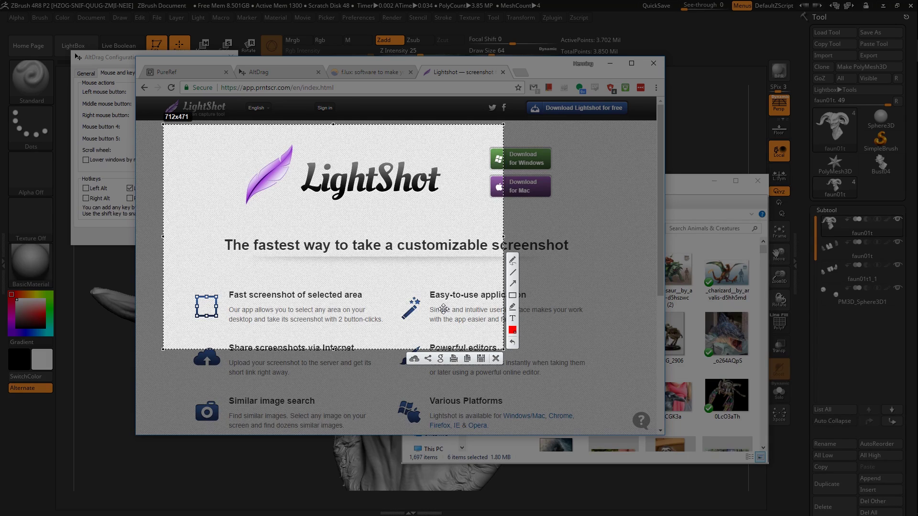
pyautogui.moveTo(443, 309); pyautogui.dragTo(471, 293)
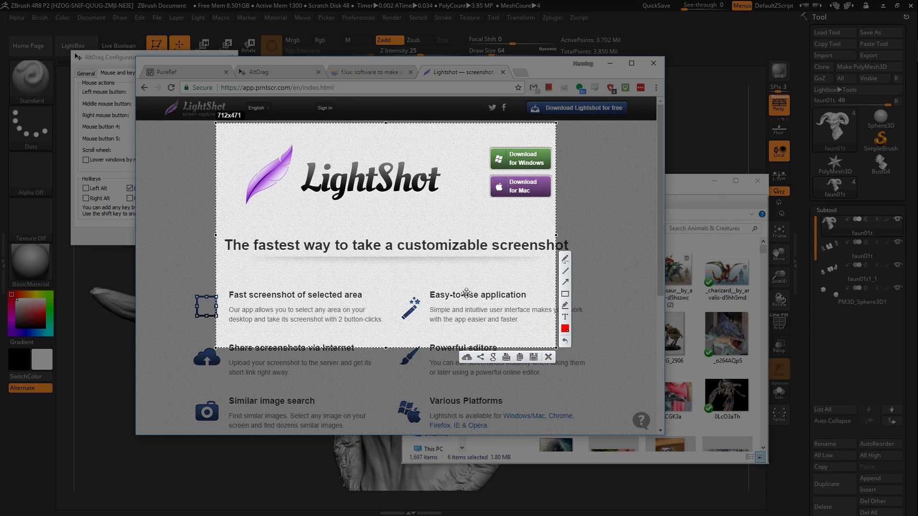
pyautogui.press('Escape')
pyautogui.press('Print')
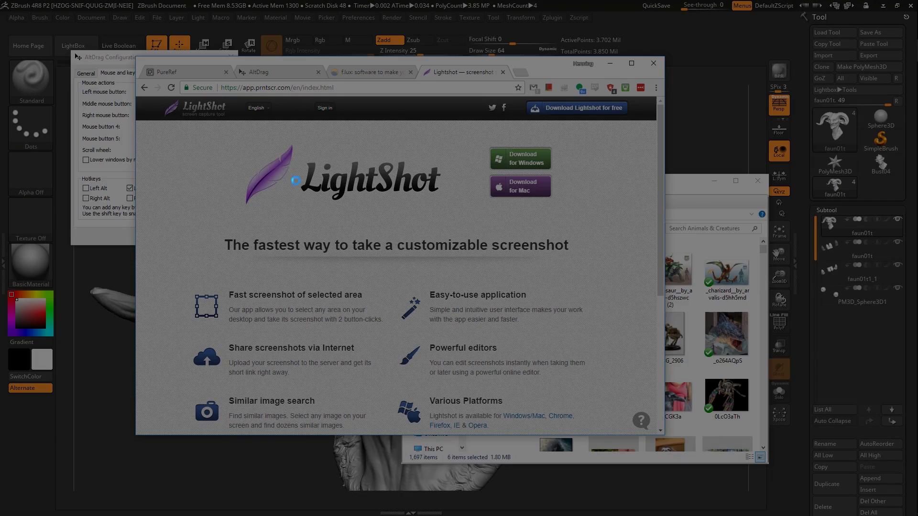
# After a few restarted attempts, frame the faun's head in a 663x729 capture area.
pyautogui.moveTo(258, 148); pyautogui.dragTo(572, 392)
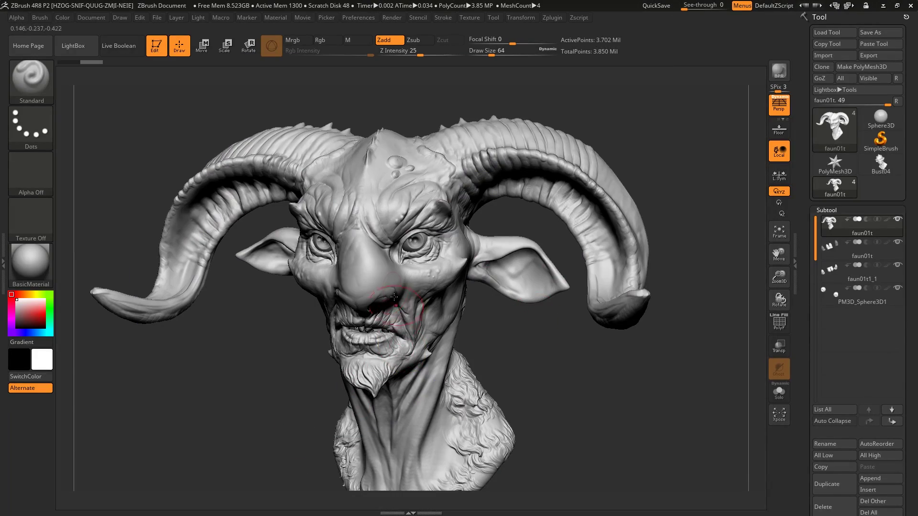
pyautogui.press('Print')
pyautogui.moveTo(155, 83); pyautogui.dragTo(584, 462)
pyautogui.hotkey('ctrl', 'c')
pyautogui.press('Print')
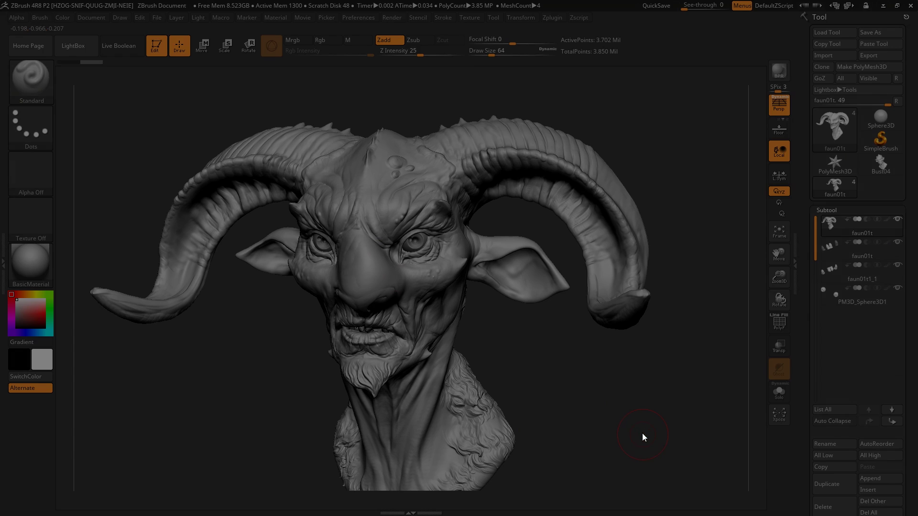
pyautogui.moveTo(523, 96); pyautogui.dragTo(205, 444)
# Circle both eyes and draw an X beside the face with the yellow marker, leaving the capture unsaved.
pyautogui.click(531, 402)
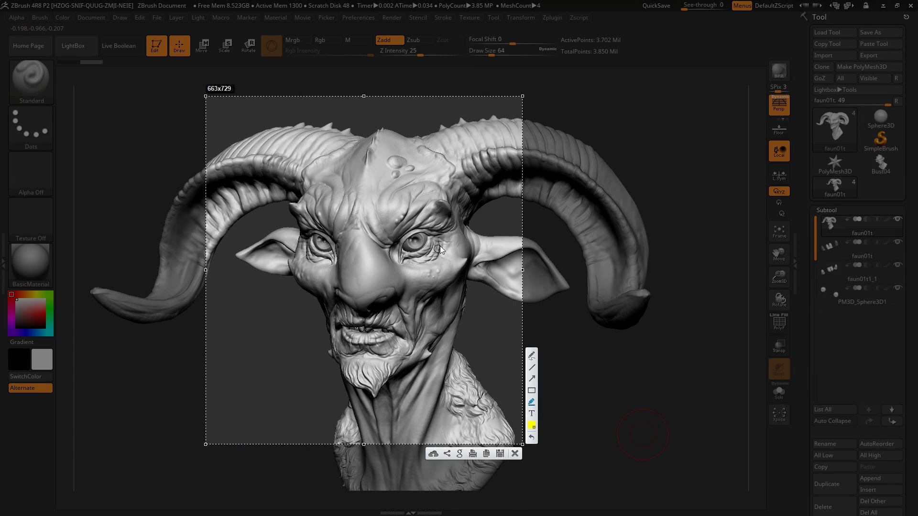
pyautogui.moveTo(440, 245)
pyautogui.mouseDown()
pyautogui.moveTo(409, 270)
pyautogui.moveTo(366, 243)
pyautogui.moveTo(447, 228)
pyautogui.moveTo(435, 268)
pyautogui.mouseUp()
pyautogui.moveTo(346, 254)
pyautogui.mouseDown()
pyautogui.moveTo(300, 257)
pyautogui.moveTo(346, 255)
pyautogui.mouseUp()
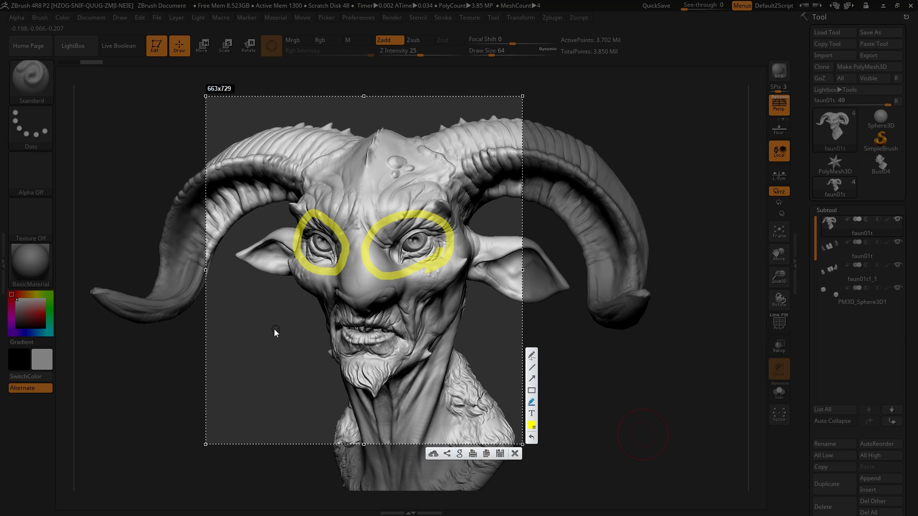
pyautogui.moveTo(287, 310)
pyautogui.mouseDown()
pyautogui.moveTo(262, 340)
pyautogui.moveTo(277, 342)
pyautogui.moveTo(259, 335)
pyautogui.moveTo(281, 350)
pyautogui.mouseUp()
pyautogui.click(500, 453)
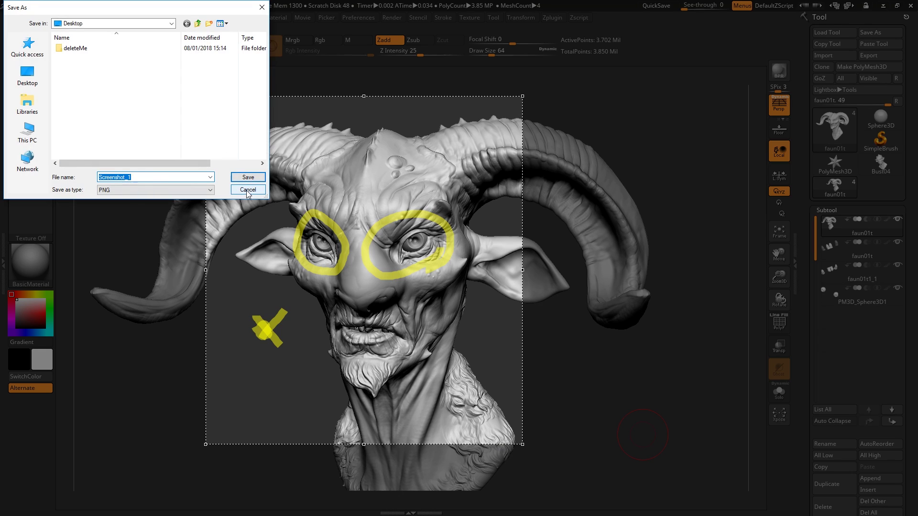
pyautogui.click(247, 190)
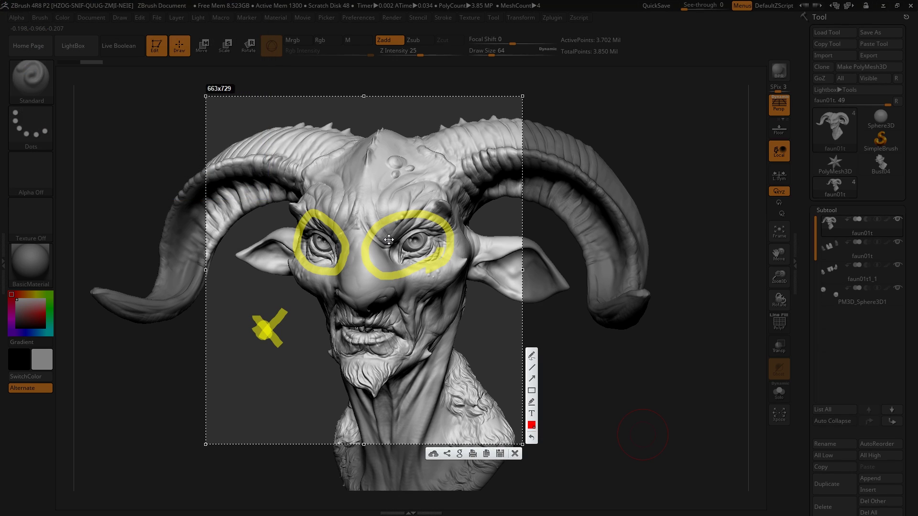
# Dismiss the annotated capture, orbit the faun slightly, and bring up Task View.
pyautogui.press('Escape')
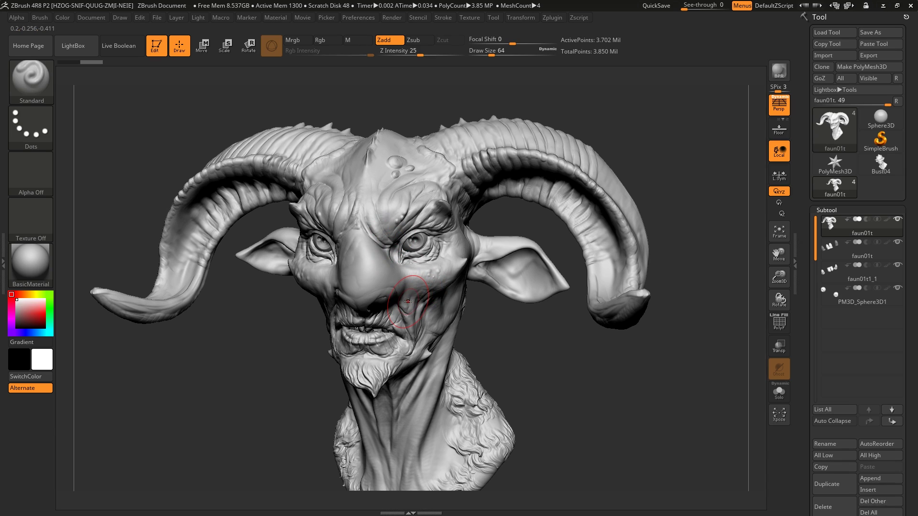
pyautogui.moveTo(497, 317); pyautogui.dragTo(493, 323)
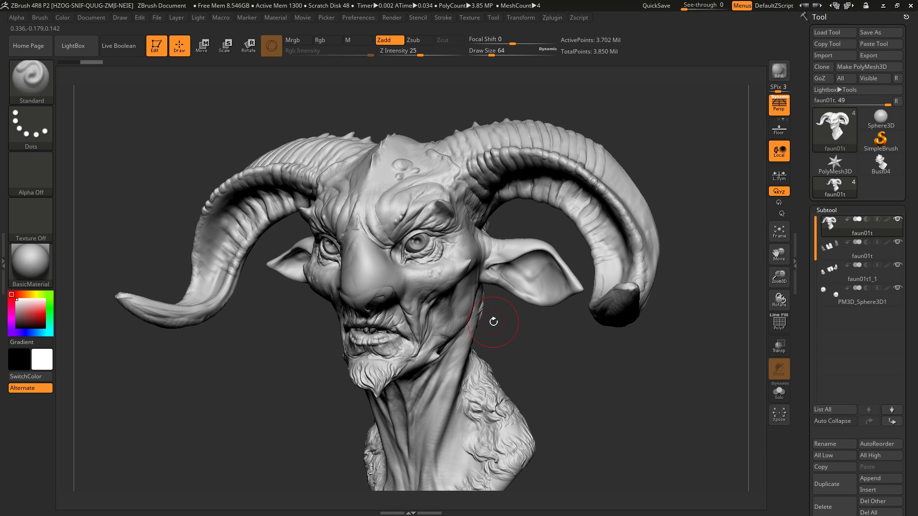
pyautogui.press('super+Tab')
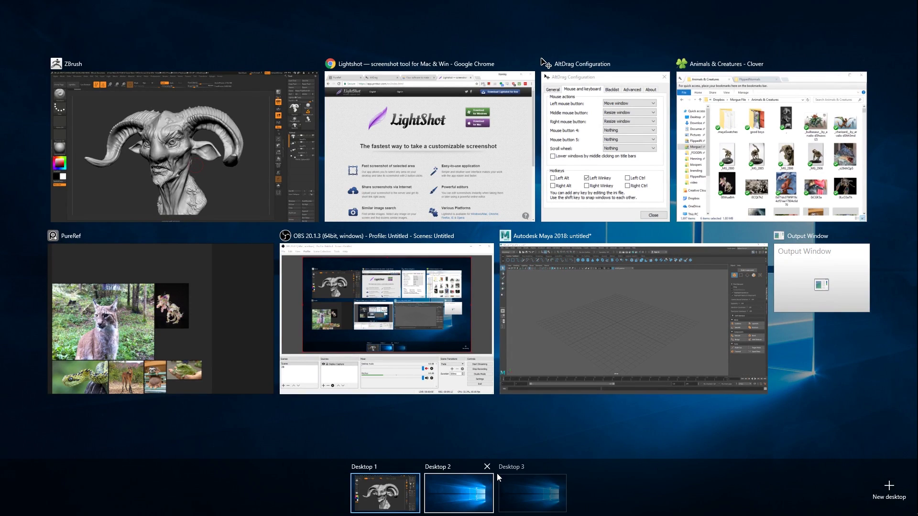
# Remove Desktops 2 and 3, add one new desktop, and return to Desktop 1.
pyautogui.click(561, 466)
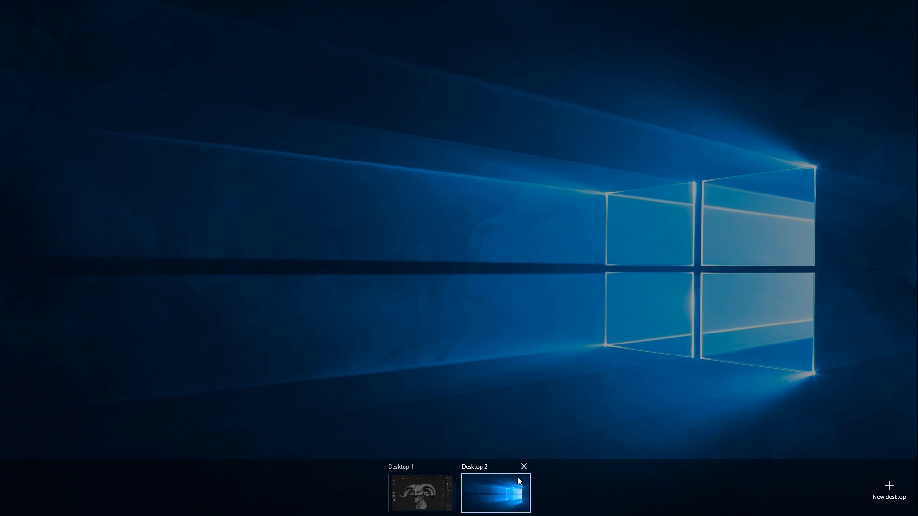
pyautogui.click(524, 466)
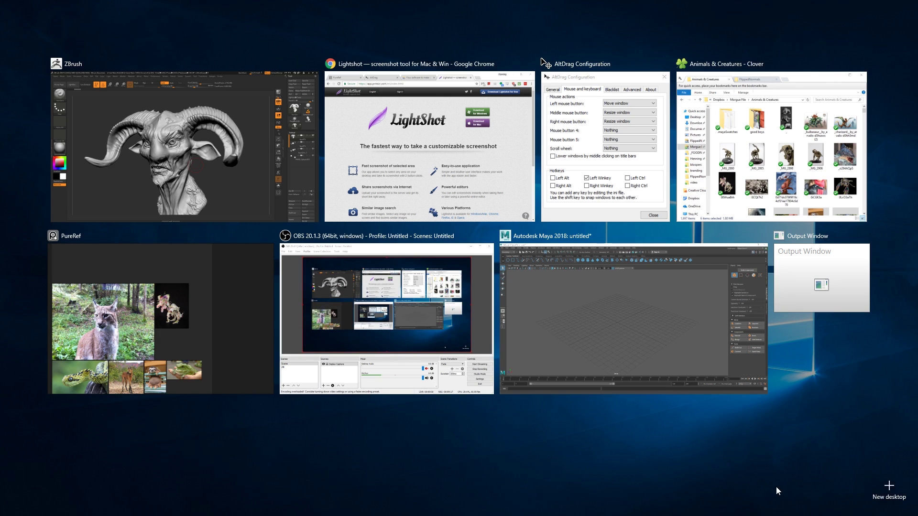
pyautogui.click(889, 488)
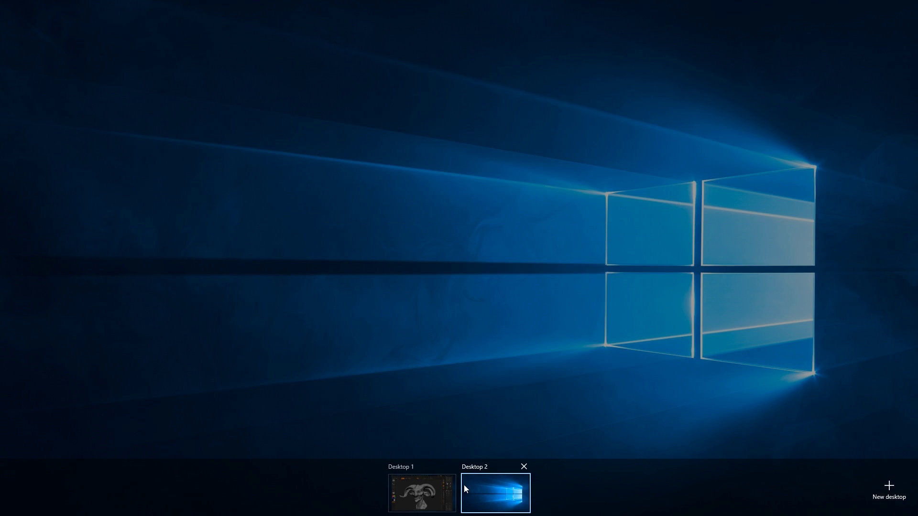
pyautogui.click(423, 489)
pyautogui.press('super+Tab')
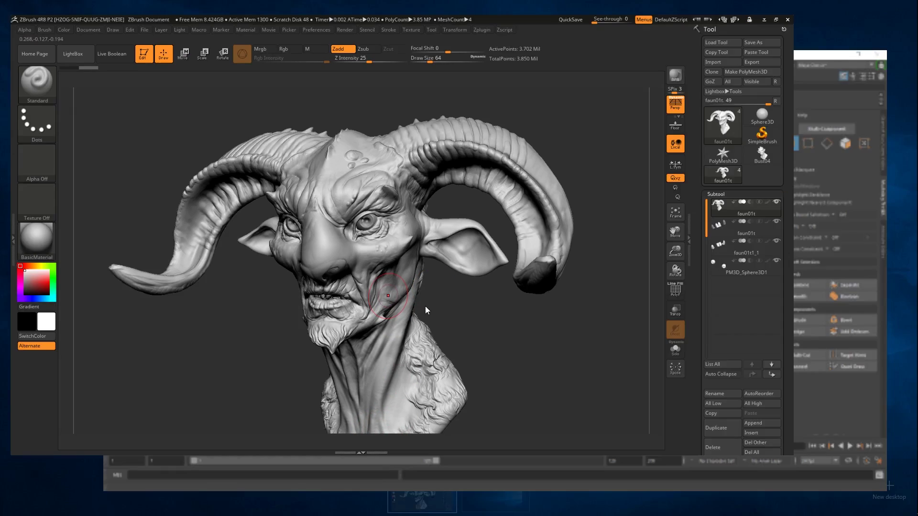
# Move the Maya window onto Desktop 2, add a third desktop, and switch back to Desktop 1.
pyautogui.moveTo(567, 297); pyautogui.dragTo(496, 491)
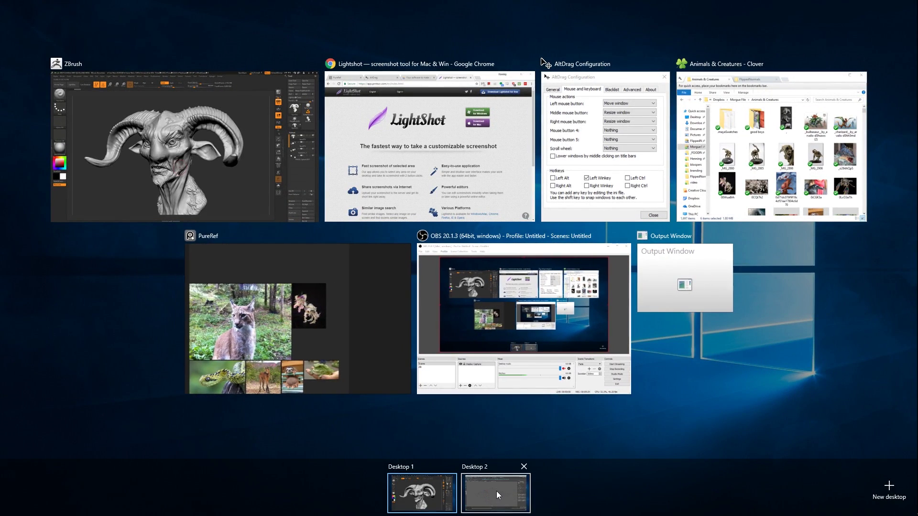
pyautogui.click(882, 492)
pyautogui.click(396, 489)
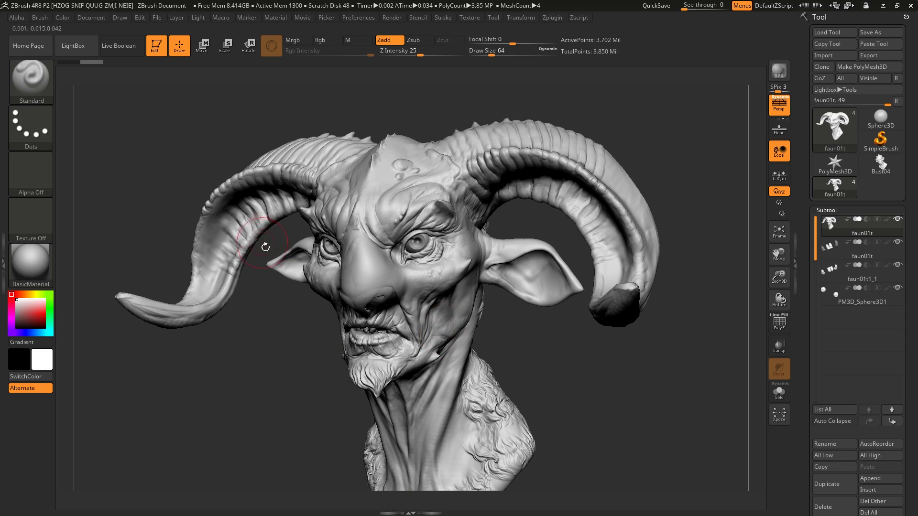
pyautogui.press('super+Tab')
pyautogui.moveTo(248, 207); pyautogui.dragTo(539, 505)
pyautogui.click(449, 491)
pyautogui.moveTo(500, 368); pyautogui.dragTo(512, 373)
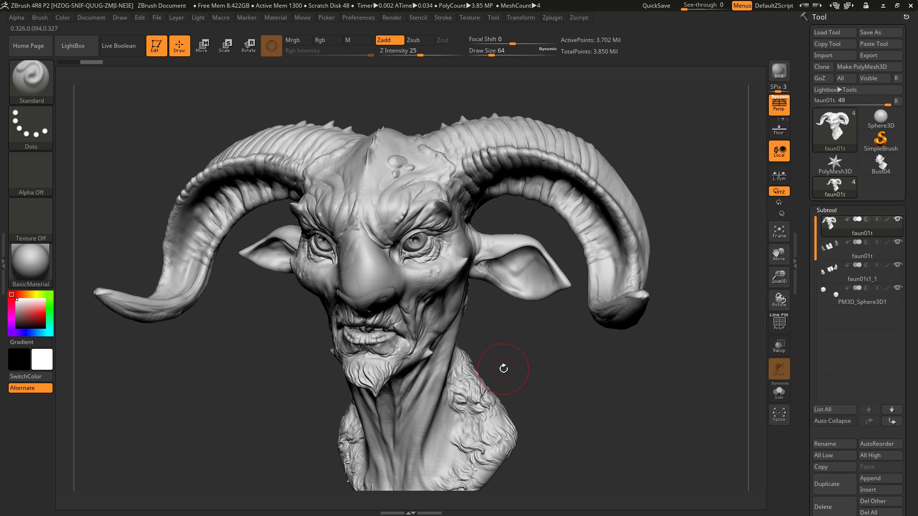
pyautogui.moveTo(512, 364)
pyautogui.mouseDown()
pyautogui.moveTo(500, 362)
pyautogui.moveTo(554, 370)
pyautogui.mouseUp()
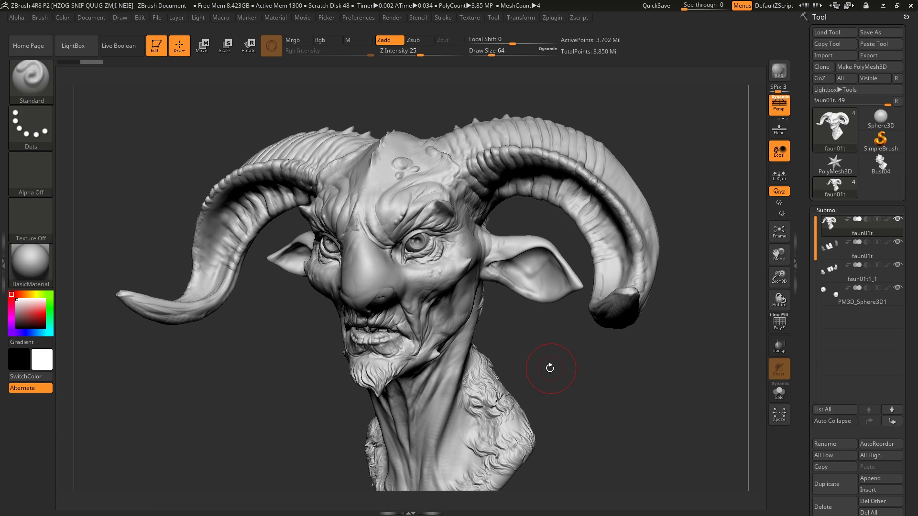
pyautogui.press('super+Tab')
pyautogui.click(457, 484)
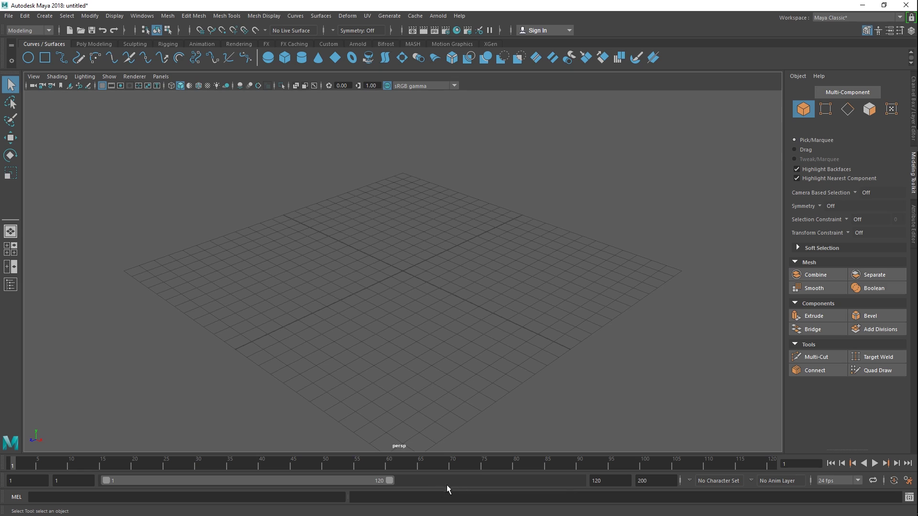
pyautogui.press('ctrl+super+Left')
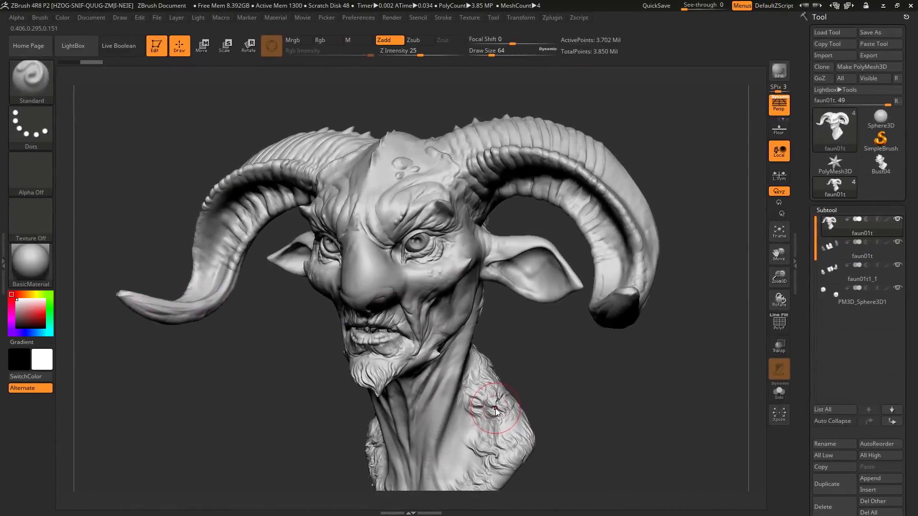
pyautogui.press('ctrl+super+Right')
pyautogui.press('ctrl+super+Left')
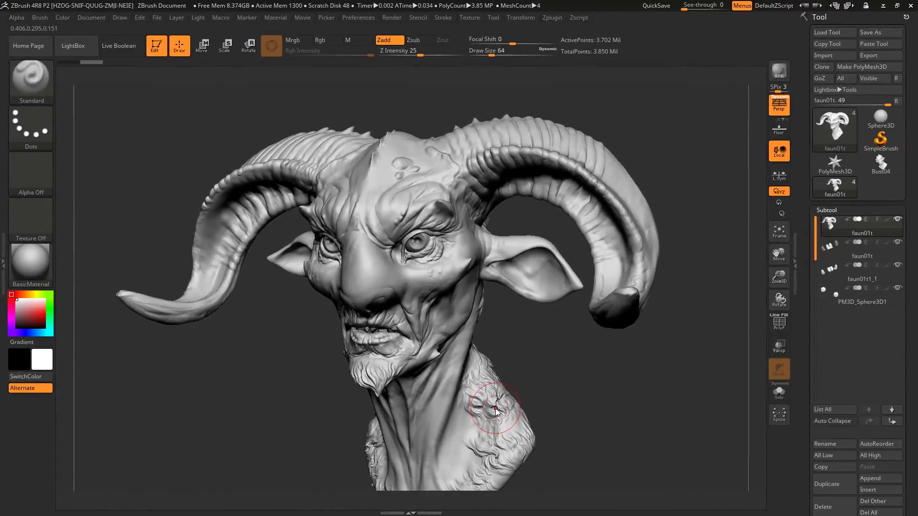
pyautogui.moveTo(495, 408); pyautogui.dragTo(556, 380)
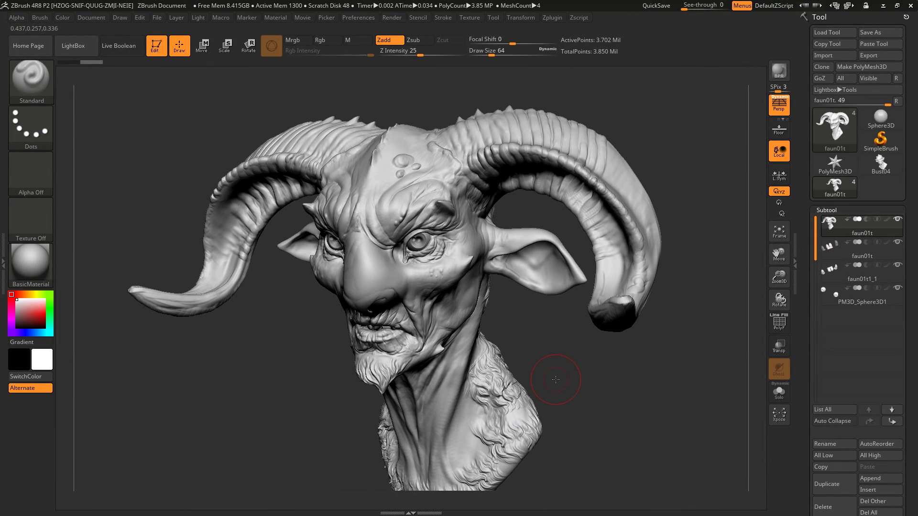
pyautogui.moveTo(583, 379); pyautogui.dragTo(579, 340)
pyautogui.press('space')
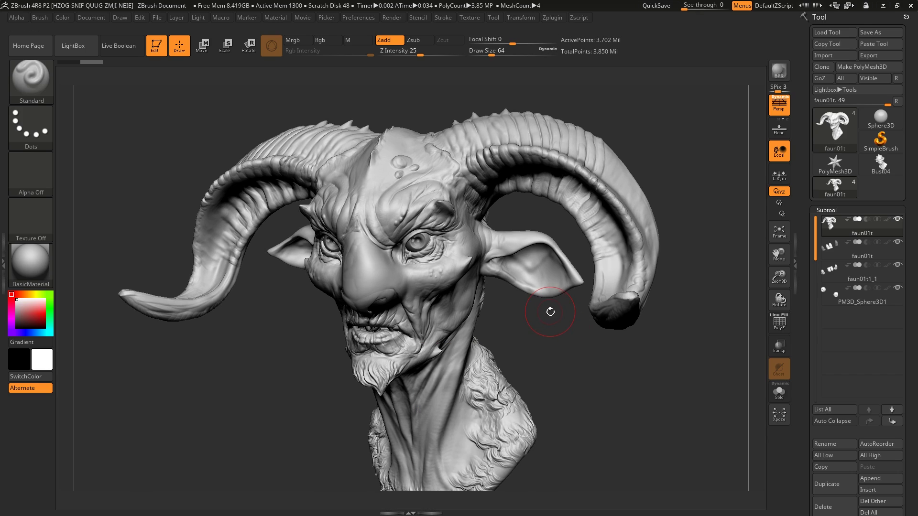